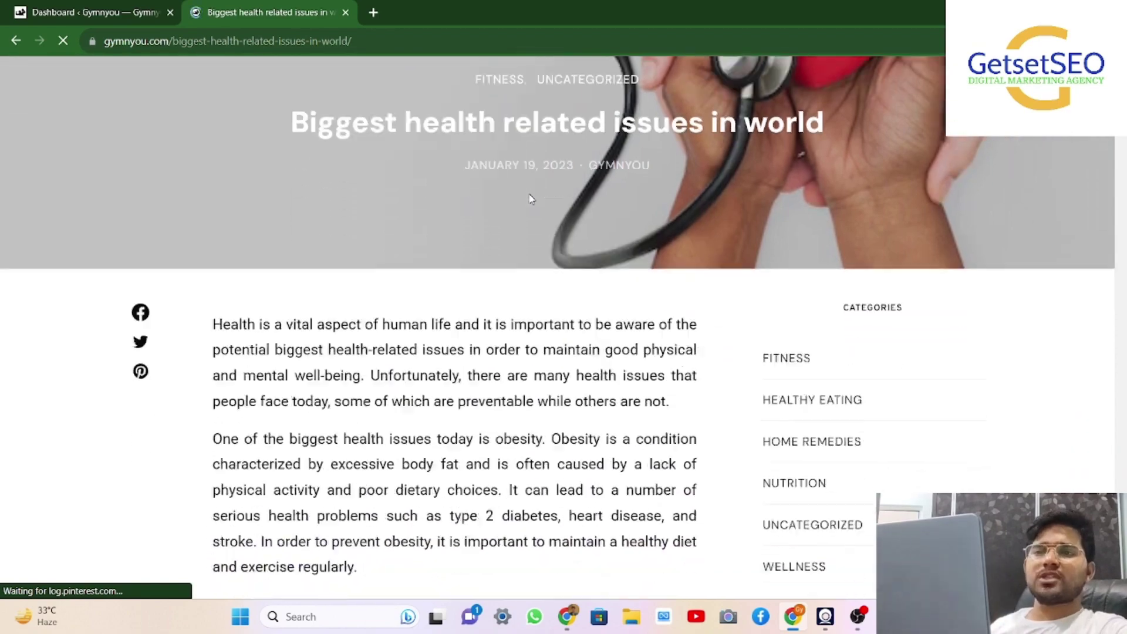
Step: Examine the "Biggest health related issues in world" post and the spam comments published beneath it
scroll(531, 198, down, 15)
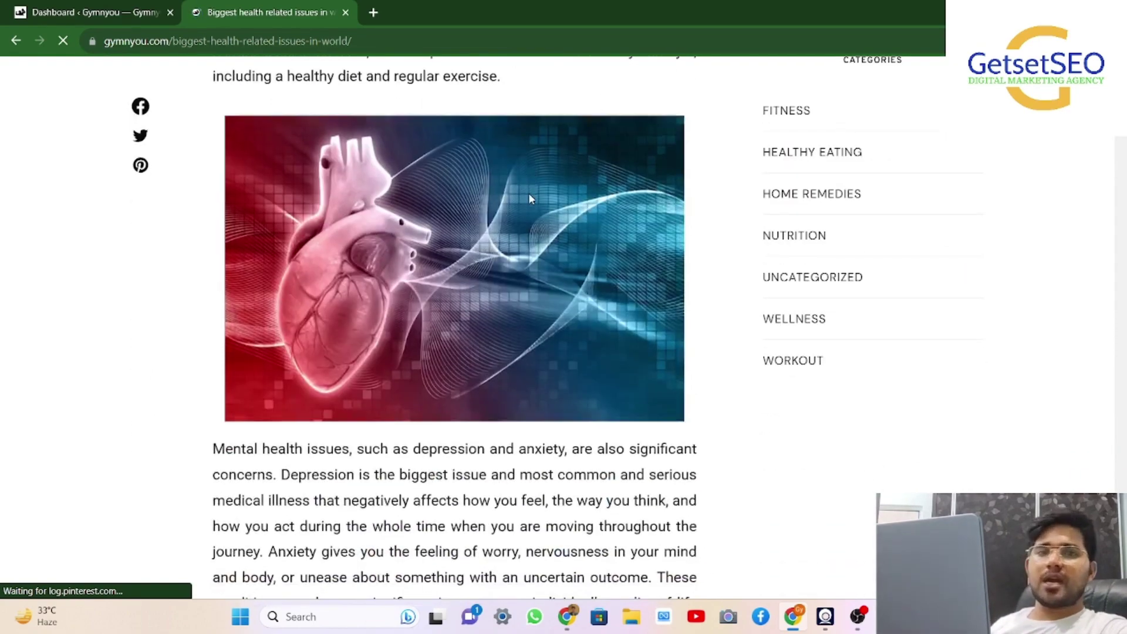
scroll(532, 199, down, 15)
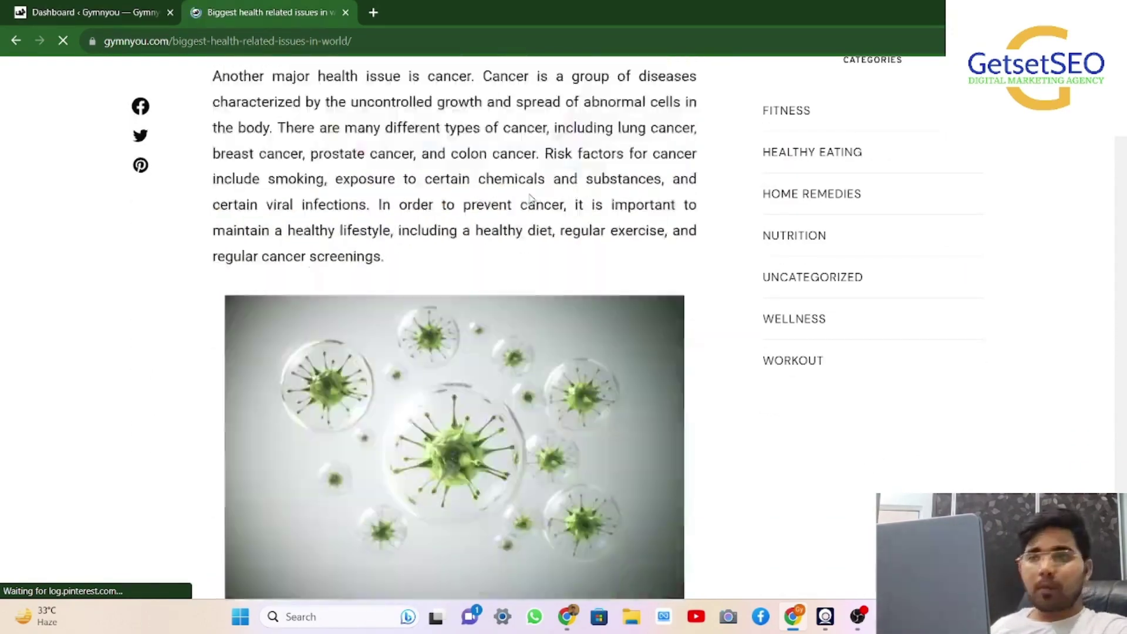
scroll(531, 199, down, 5)
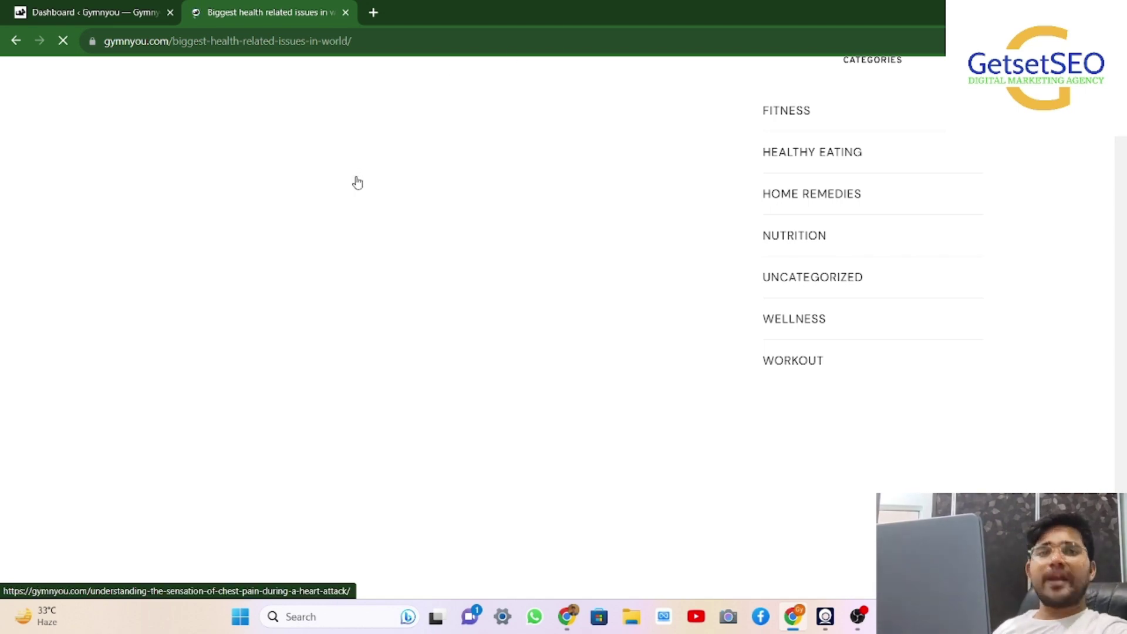
scroll(334, 294, down, 5)
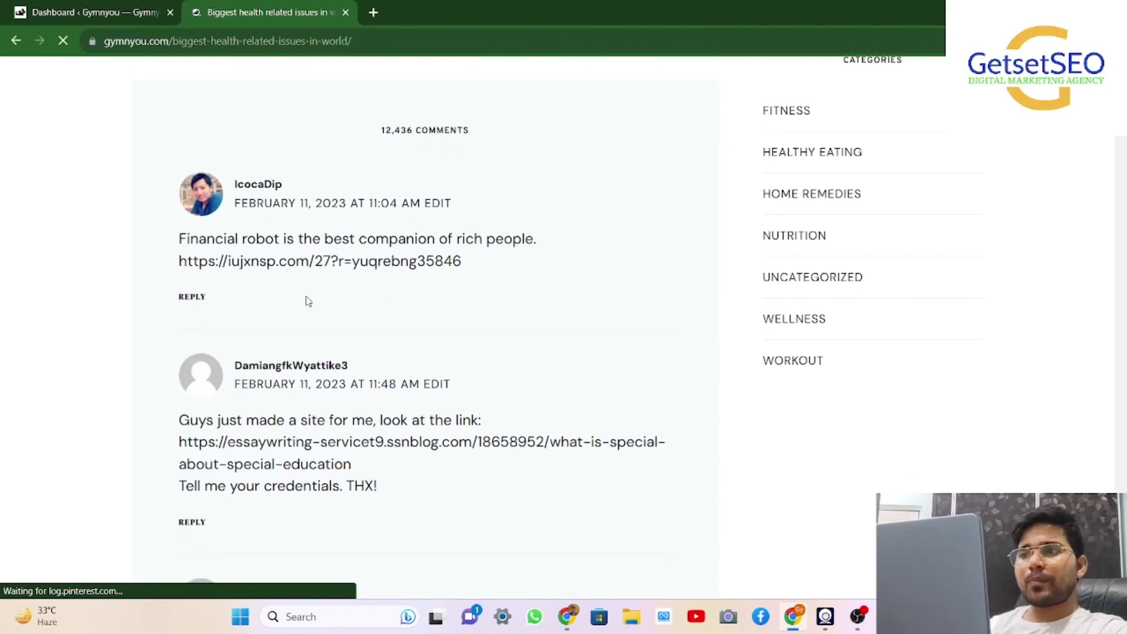
scroll(304, 299, down, 4)
scroll(305, 301, down, 2)
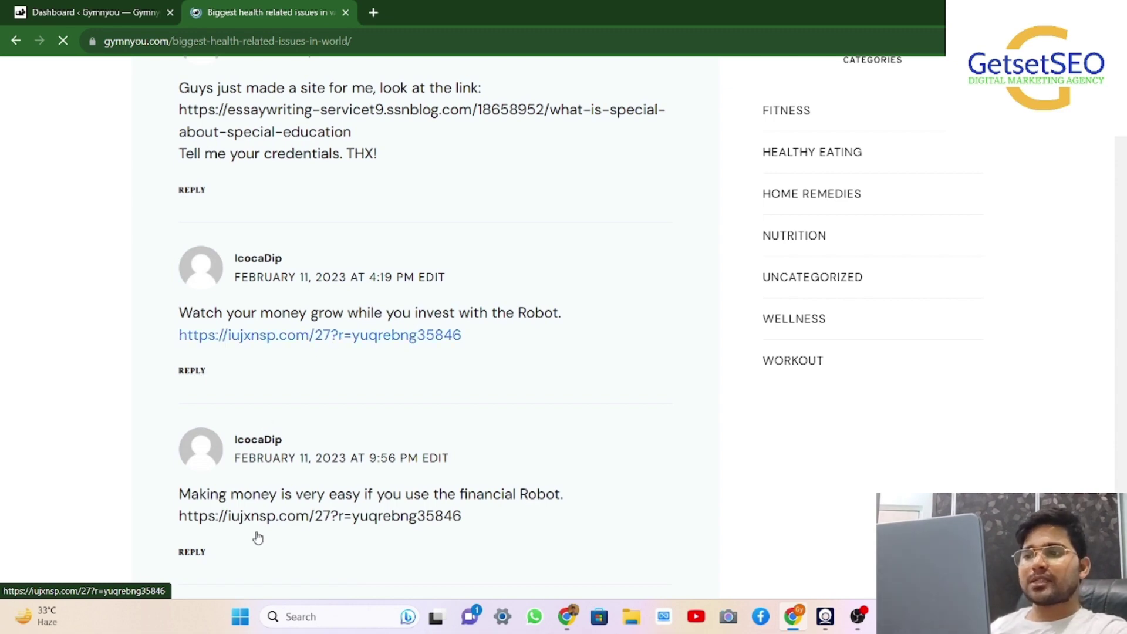
scroll(323, 448, down, 3)
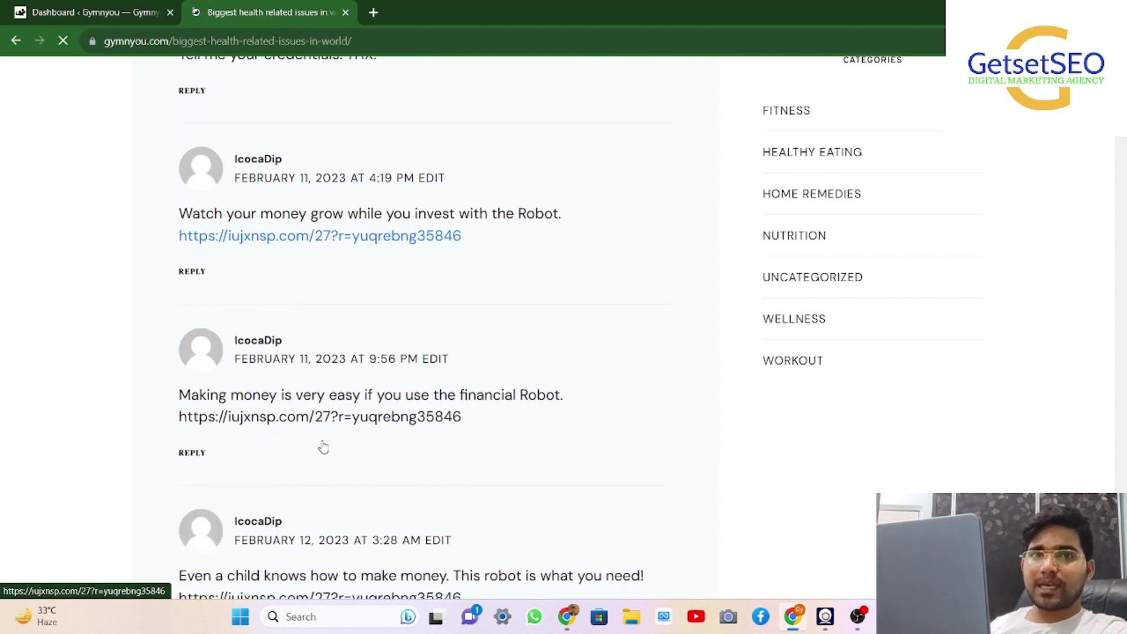
scroll(323, 447, down, 2)
scroll(323, 448, up, 2)
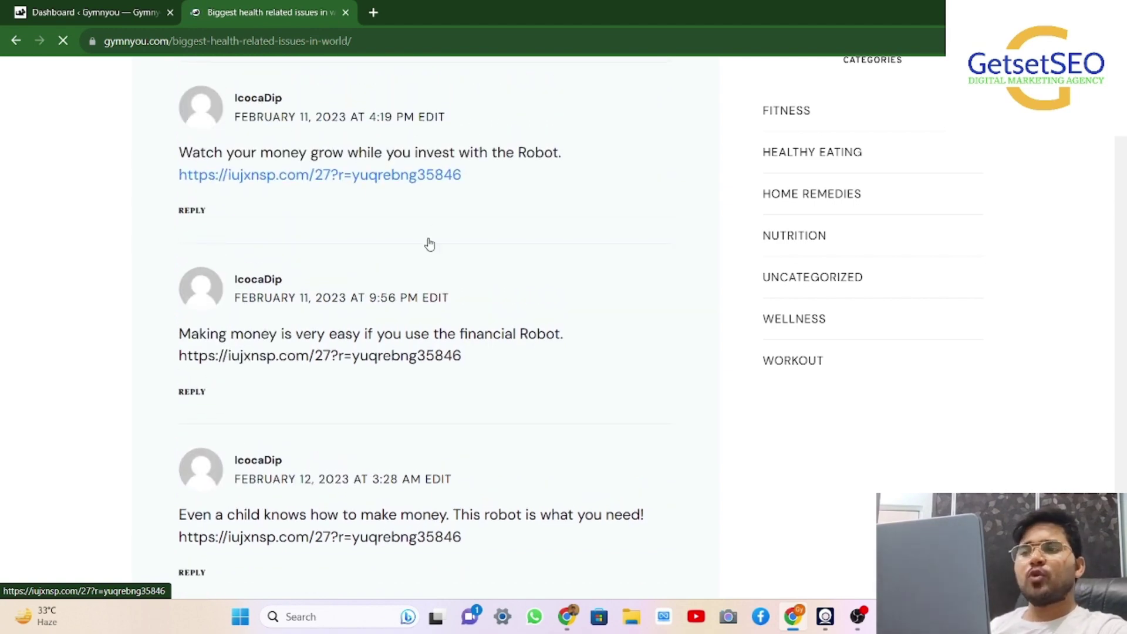
scroll(323, 364, down, 5)
scroll(327, 366, down, 5)
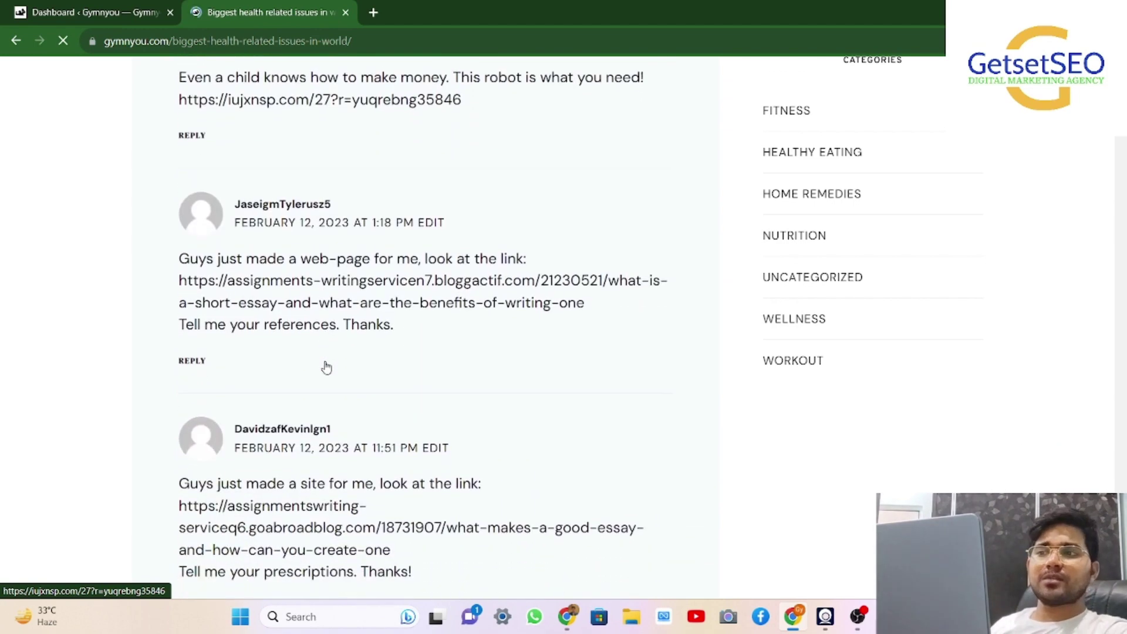
scroll(326, 366, down, 2)
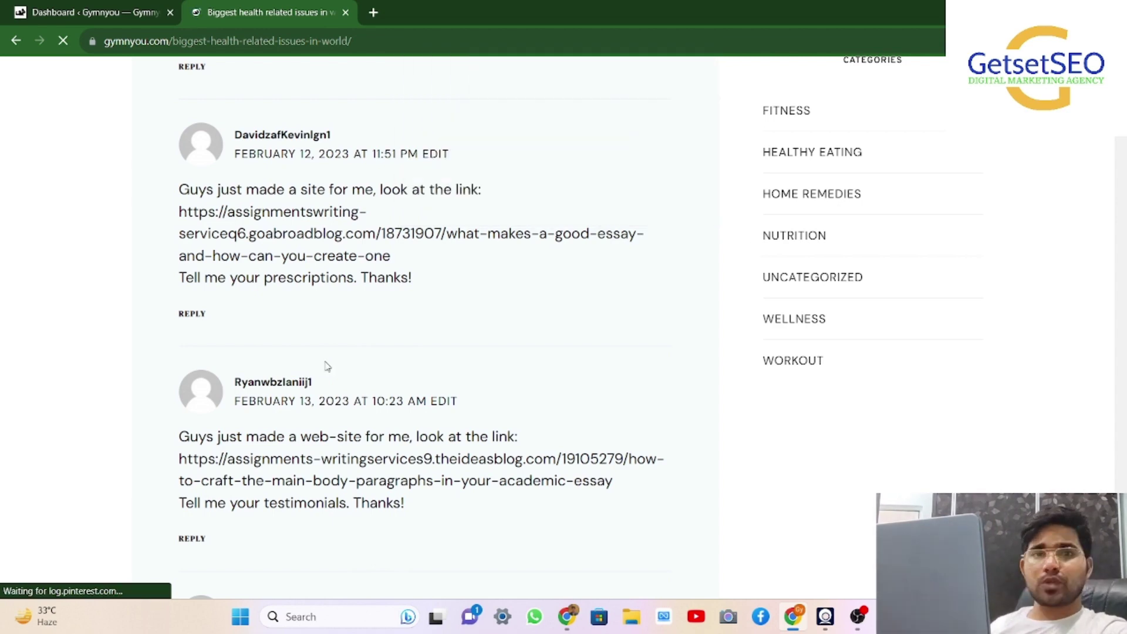
scroll(327, 367, down, 3)
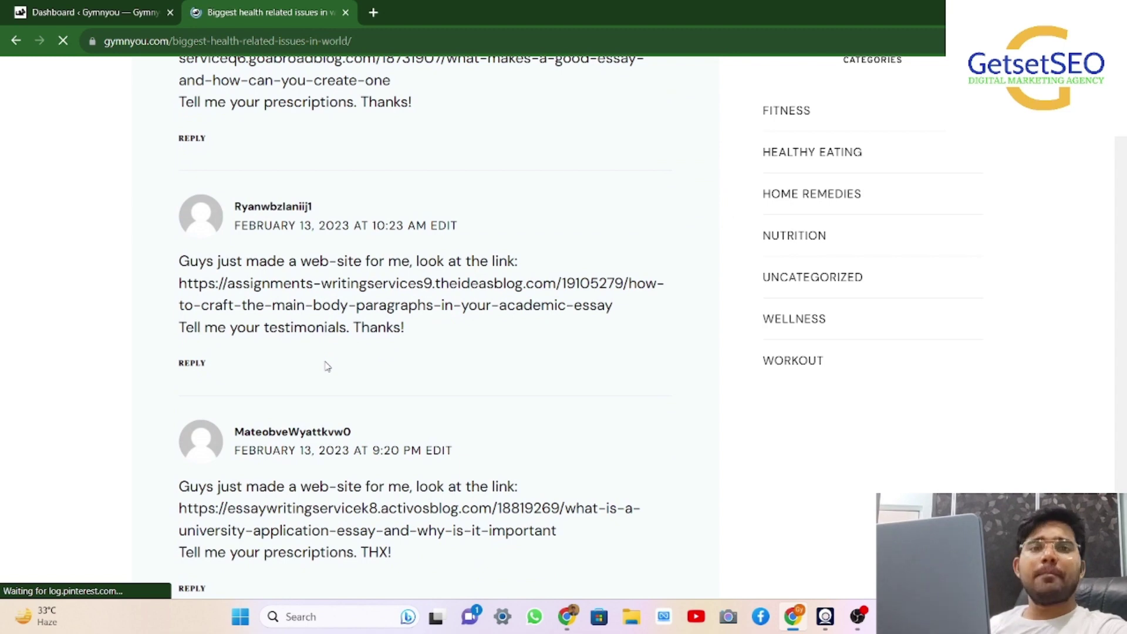
scroll(327, 366, down, 1)
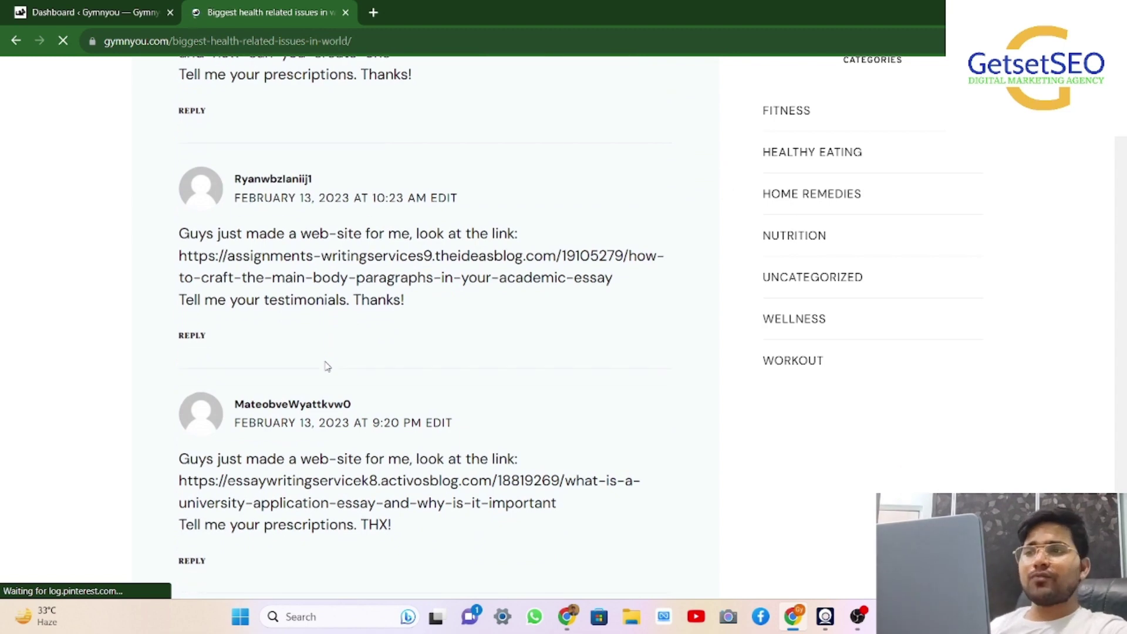
Step: Open the site's comment list in the WordPress dashboard and examine the spam comments it contains
click(122, 14)
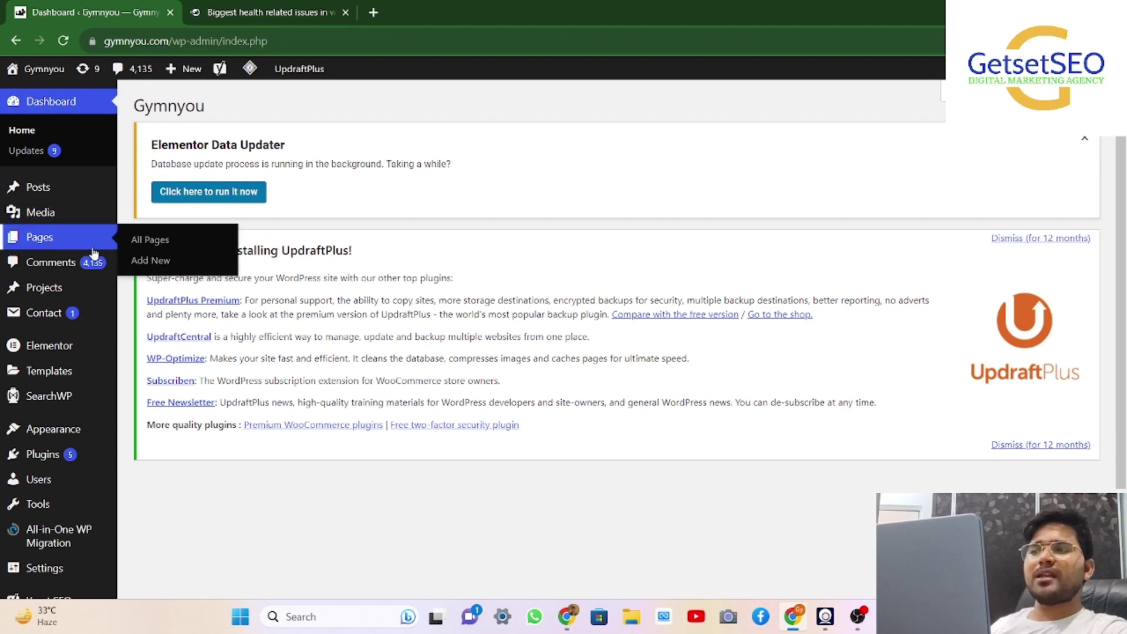
click(63, 264)
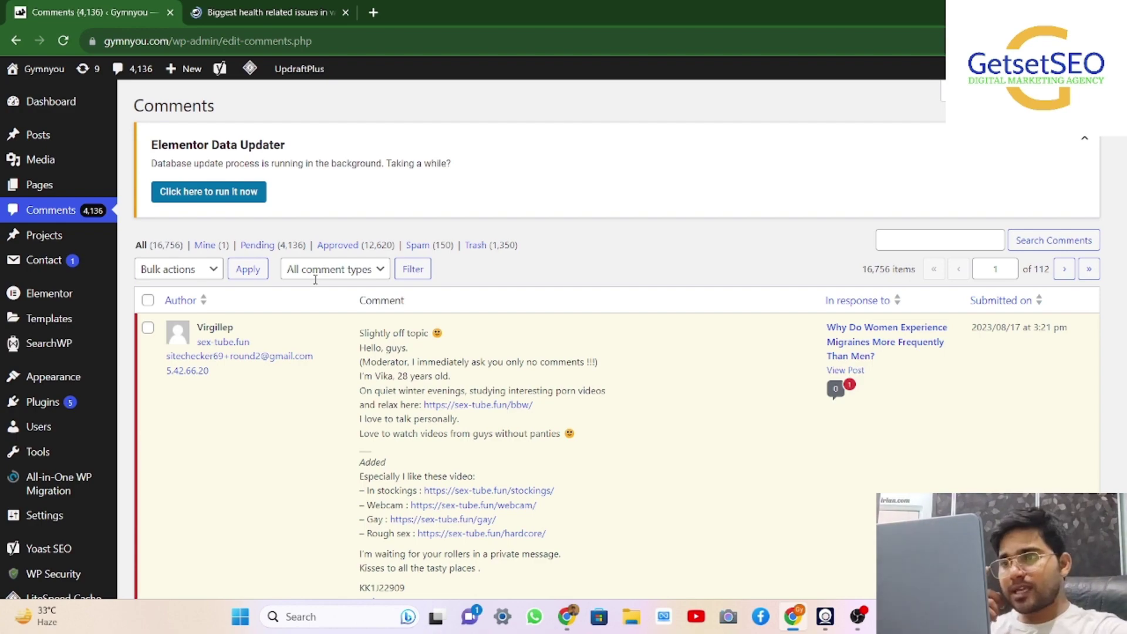
scroll(427, 415, down, 20)
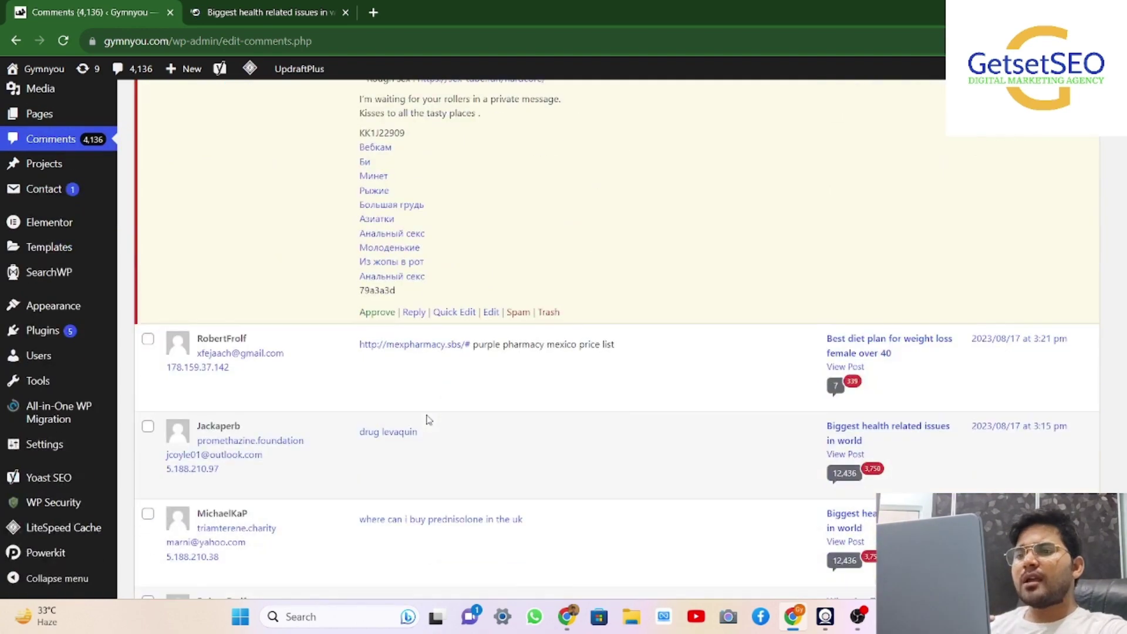
scroll(427, 418, down, 3)
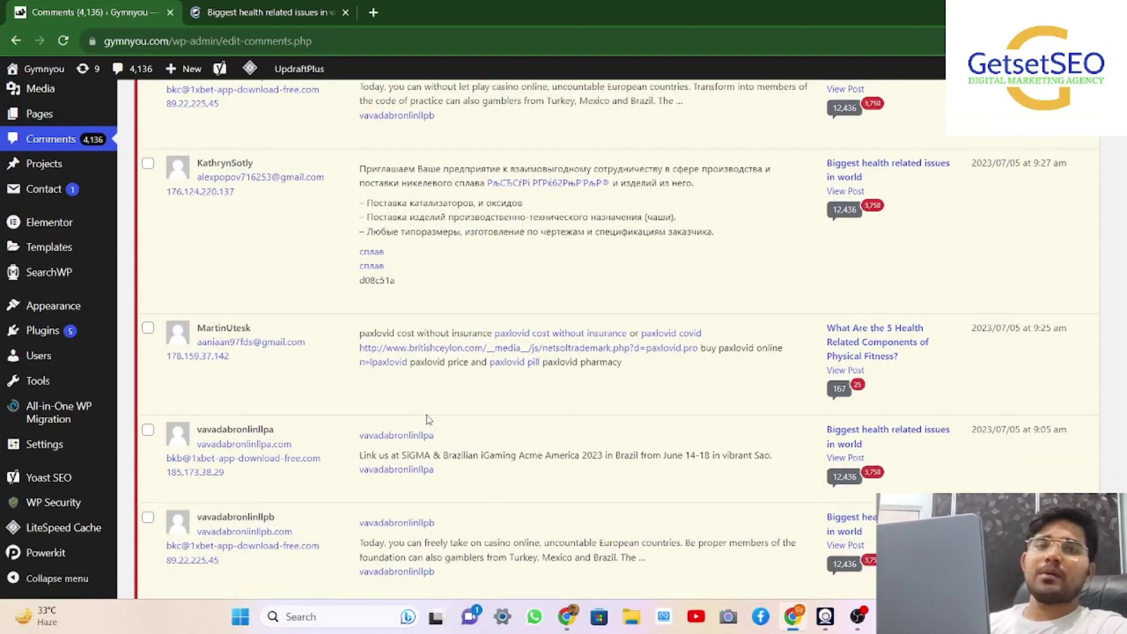
scroll(428, 418, down, 20)
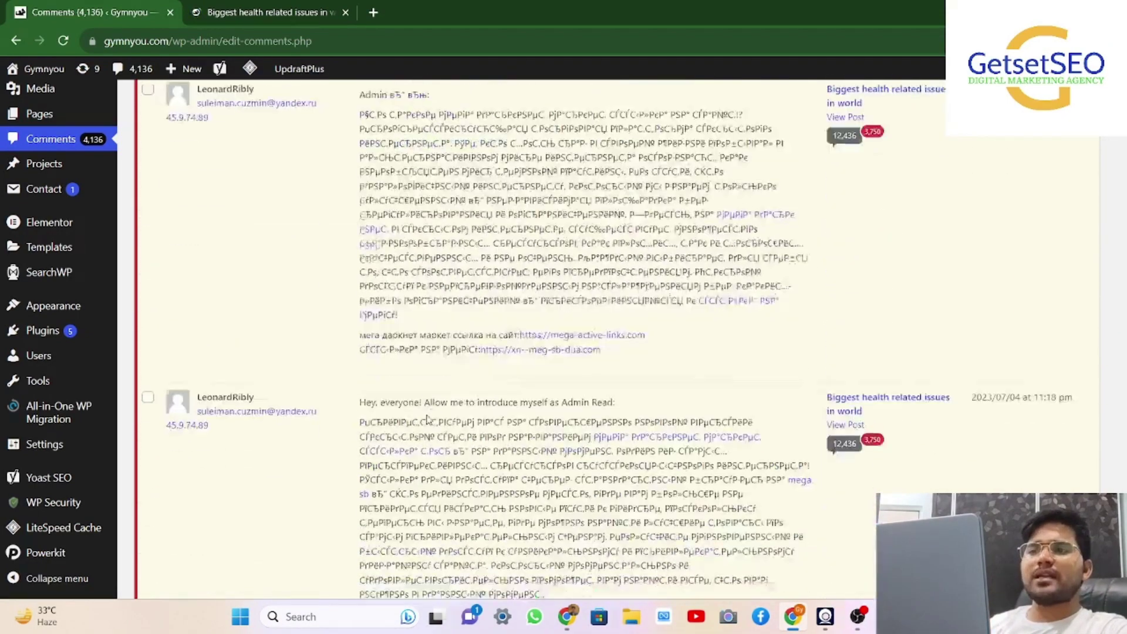
scroll(427, 419, down, 6)
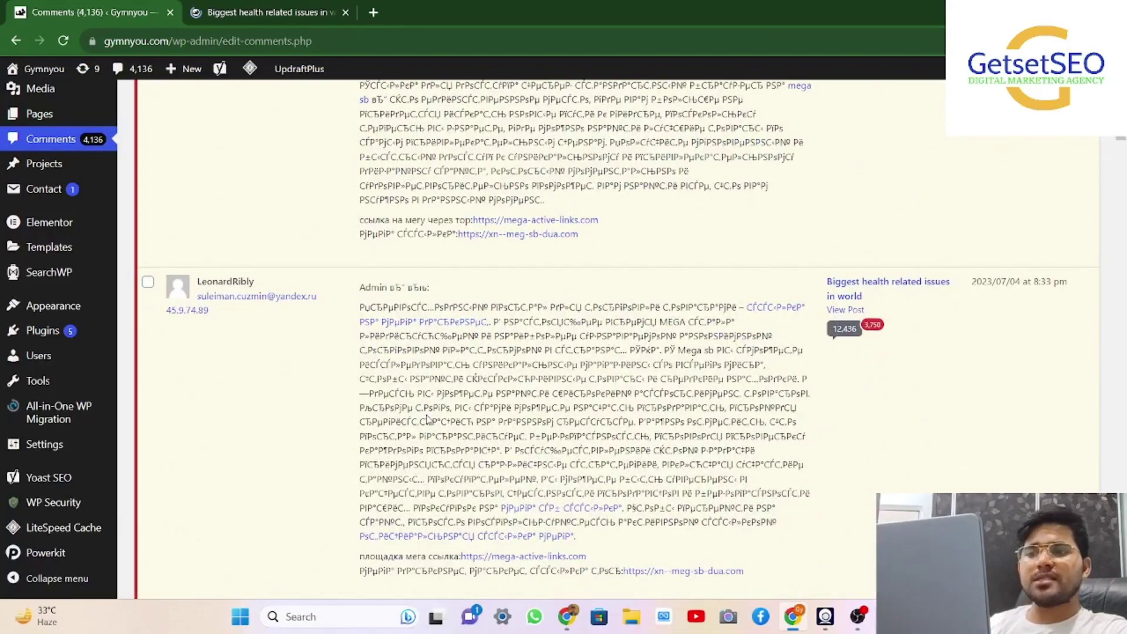
scroll(427, 419, down, 16)
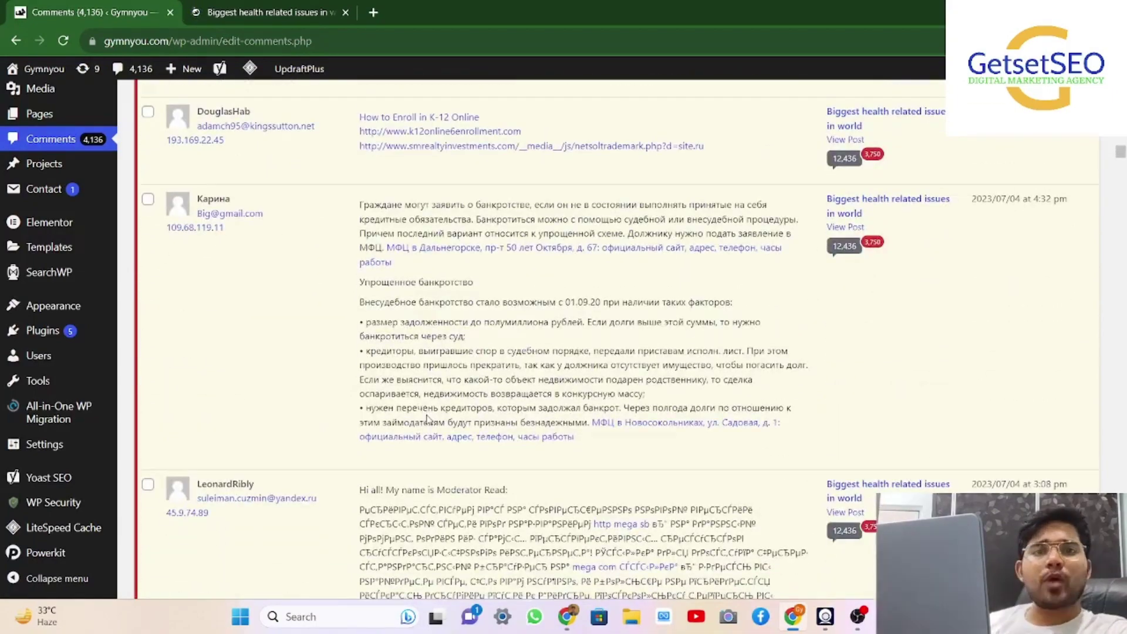
scroll(427, 418, down, 3)
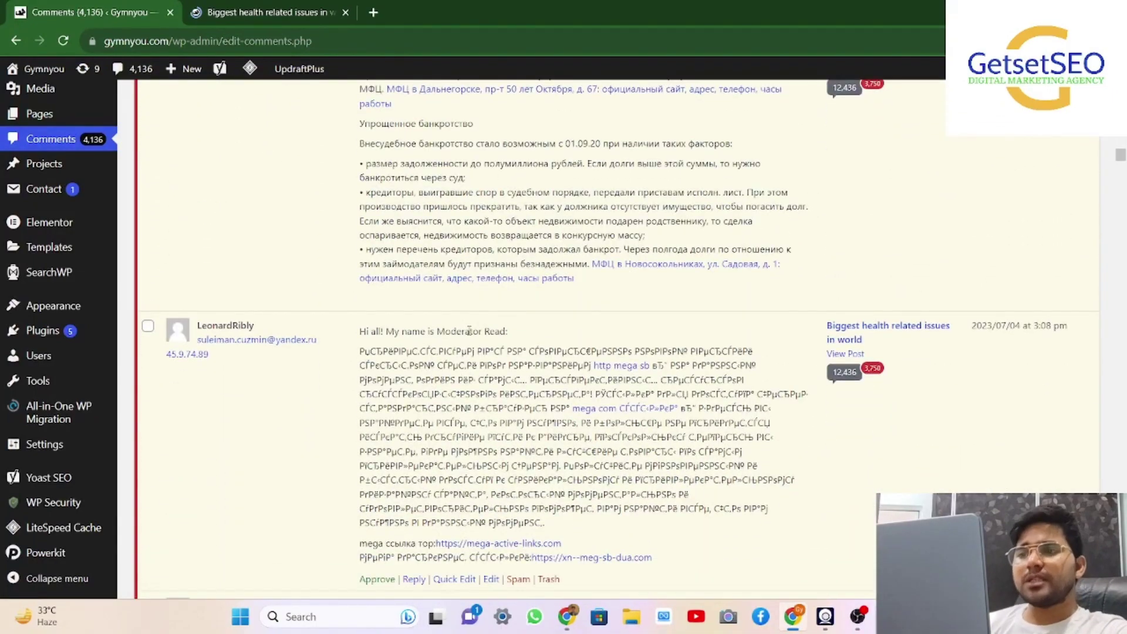
scroll(494, 398, down, 14)
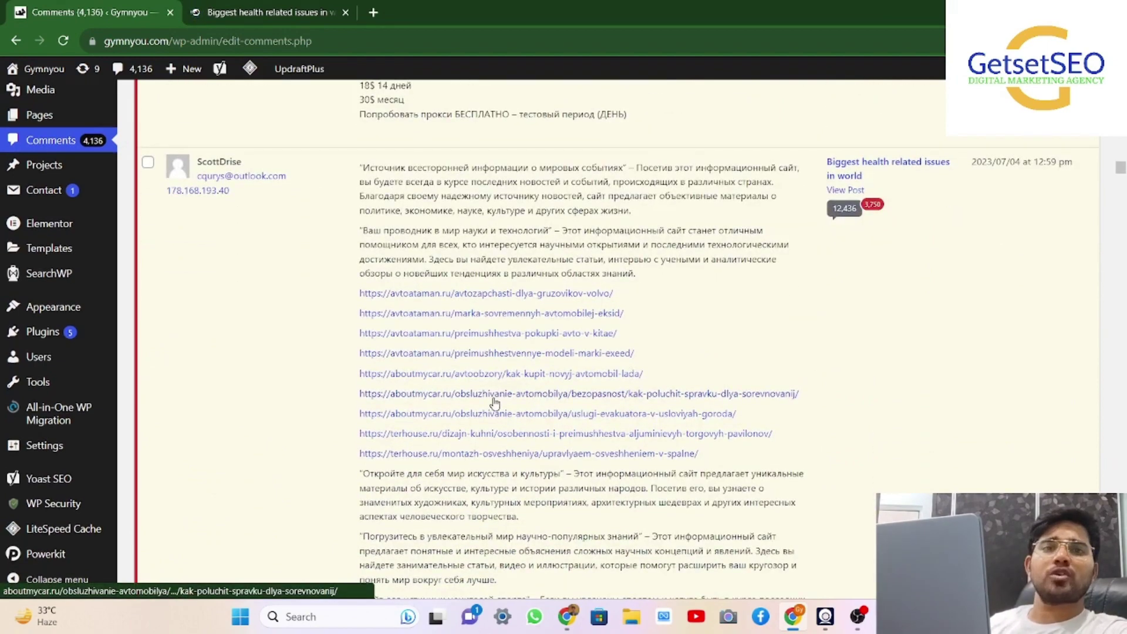
scroll(494, 401, down, 3)
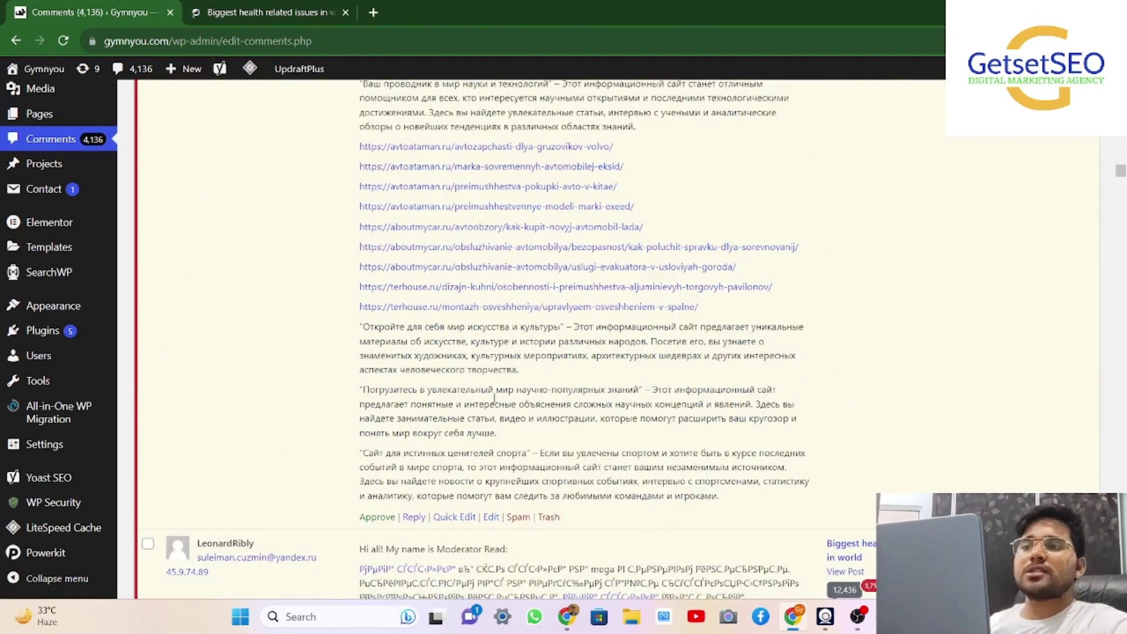
scroll(494, 398, up, 20)
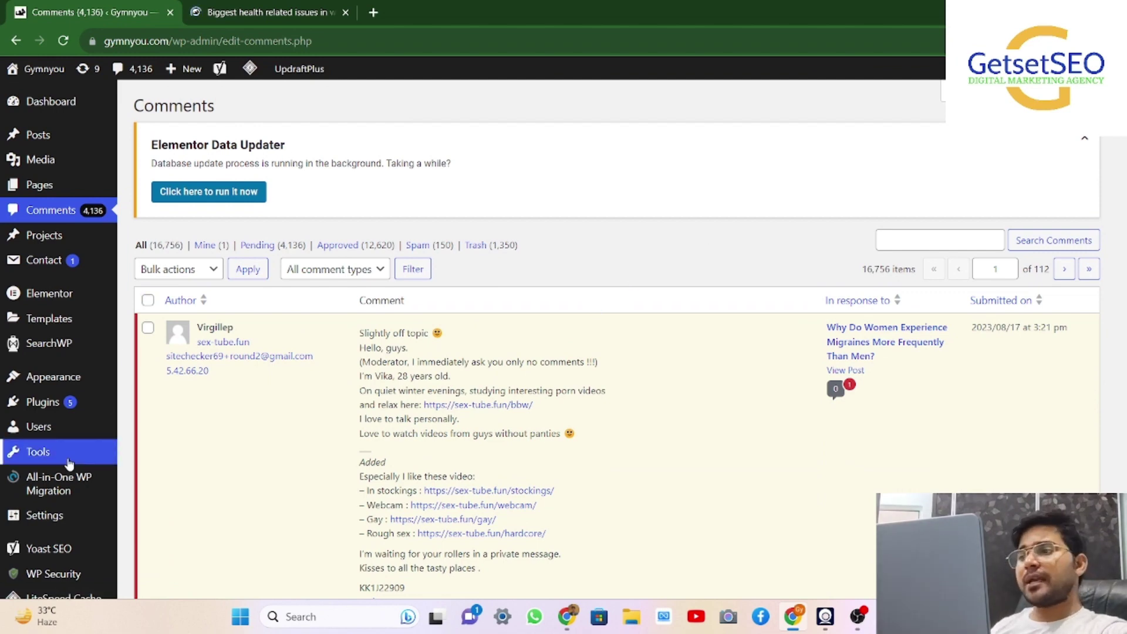
Step: Open the Discussion settings and enable "Attempt to notify any blogs linked to from the post"
scroll(67, 456, down, 6)
mouse_move(51, 451)
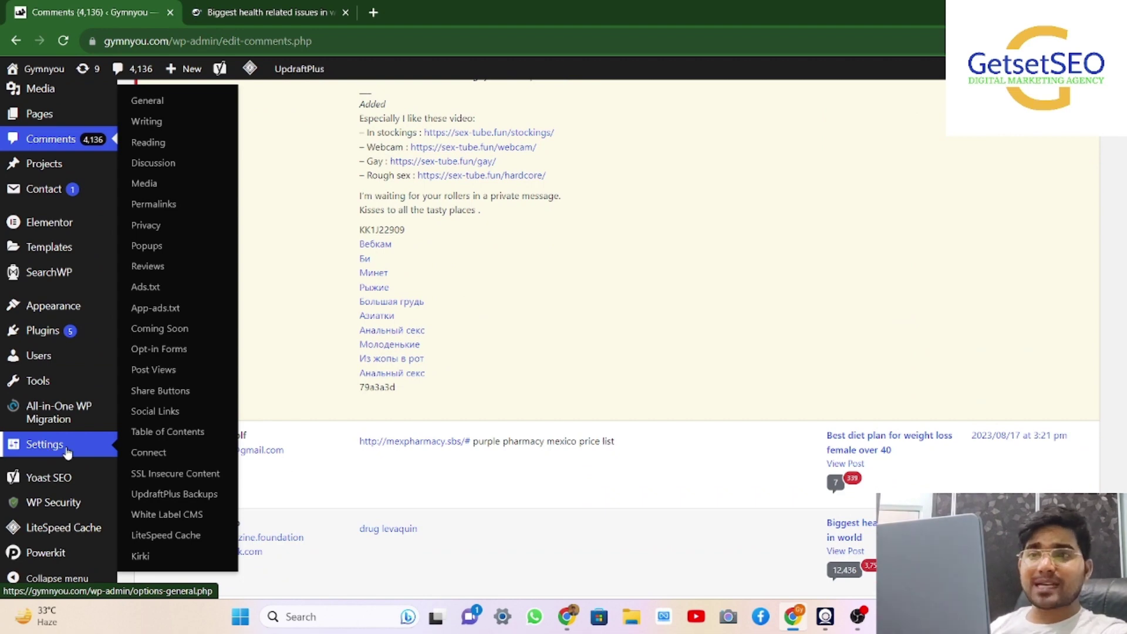
click(167, 171)
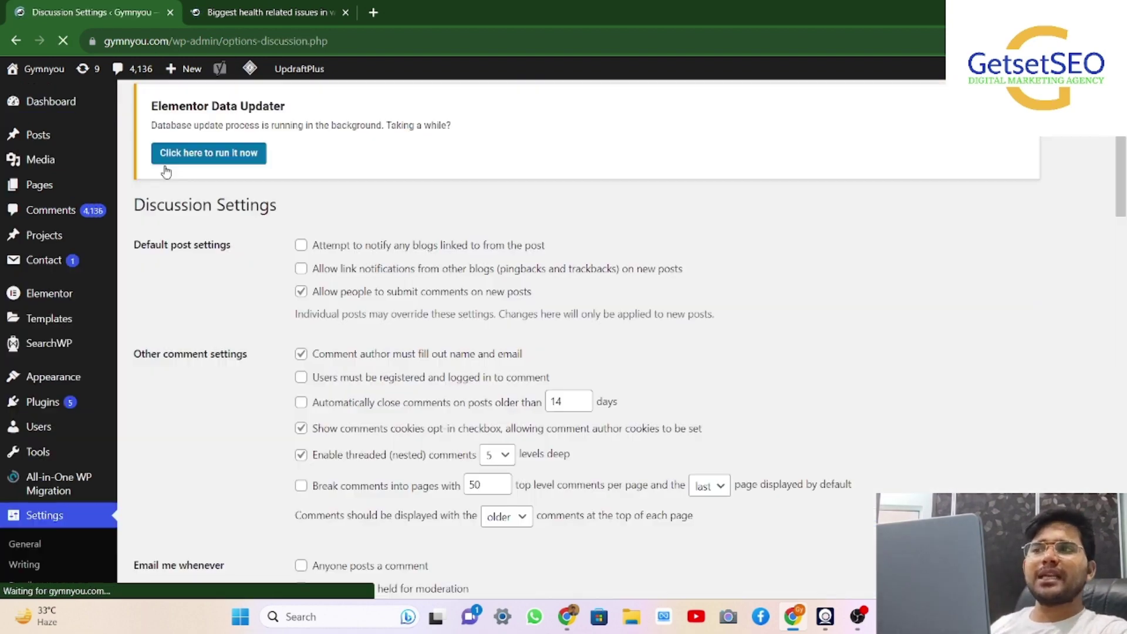
scroll(505, 296, down, 4)
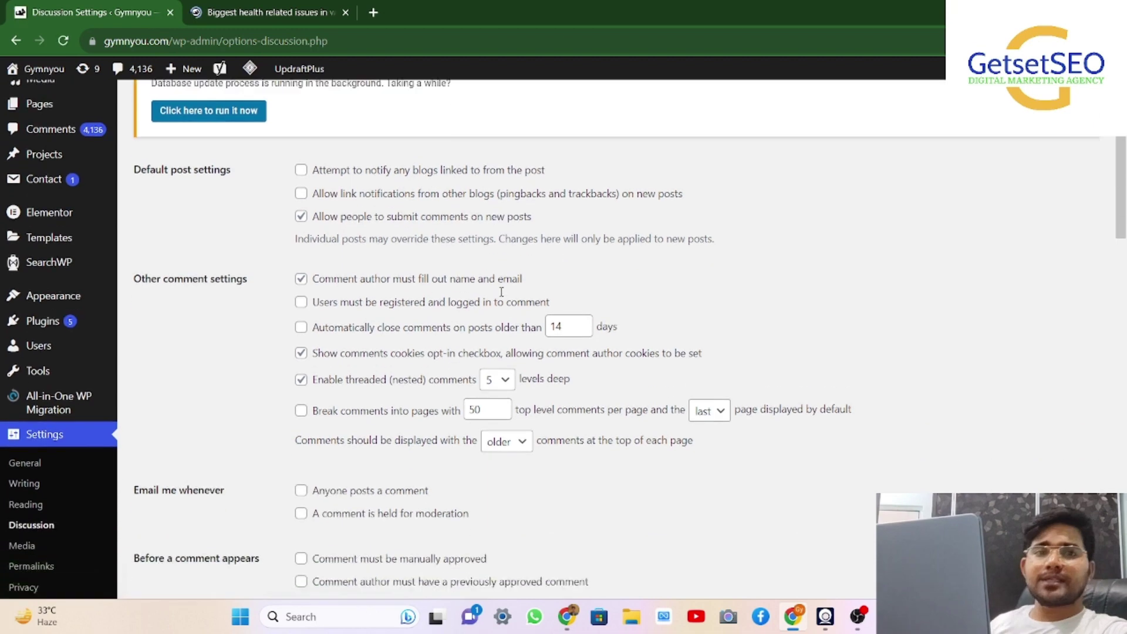
scroll(503, 297, up, 4)
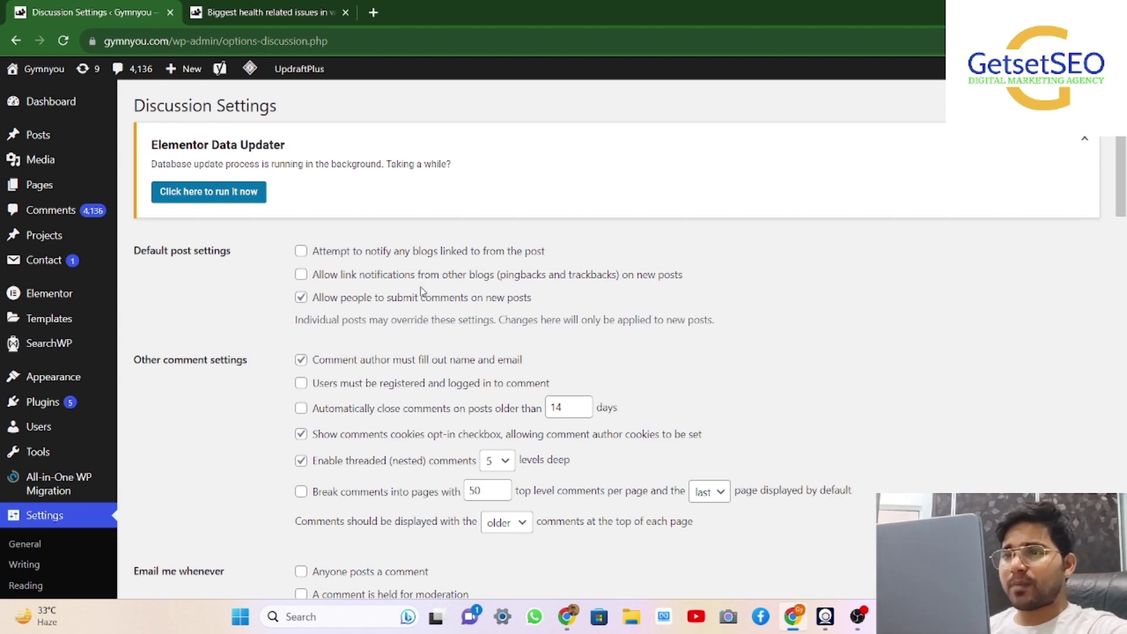
click(301, 252)
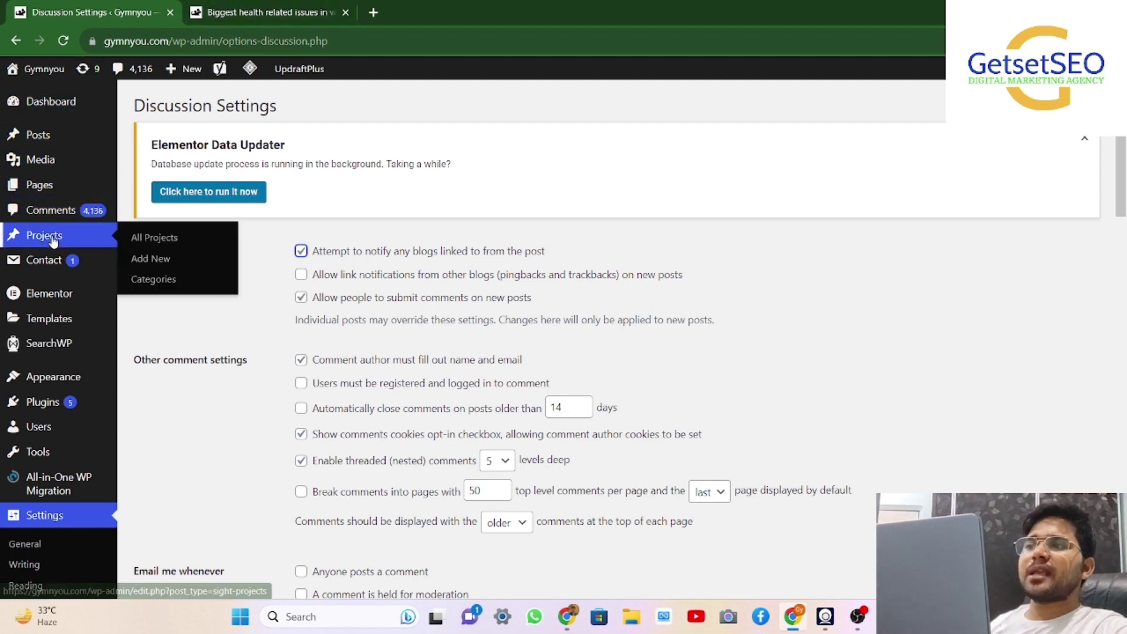
Step: Open the Comments page in a separate browser tab, check its status categories, and return to the Discussion settings
right_click(52, 213)
click(82, 227)
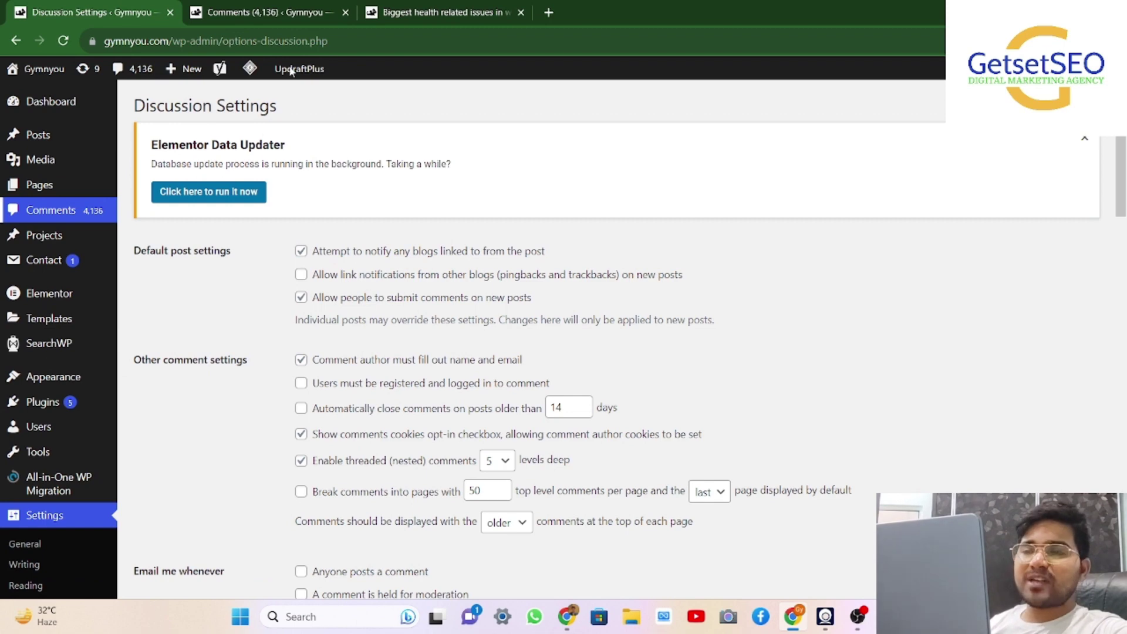
click(259, 11)
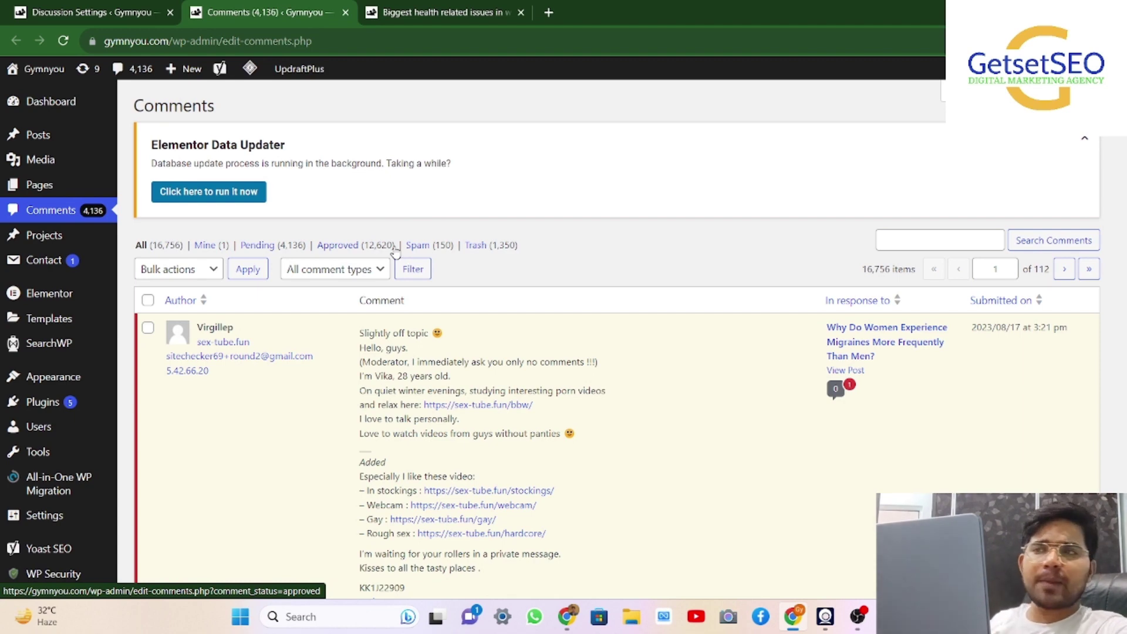
click(146, 12)
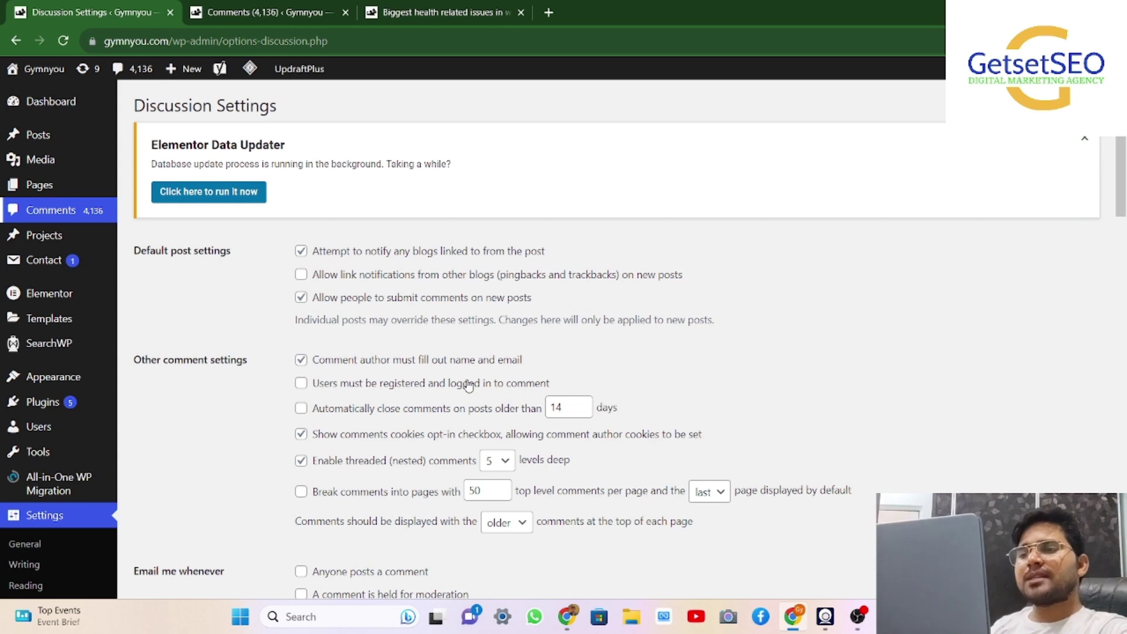
Step: Review the email notification, comment approval and moderation options in the Discussion settings, and bring up the Gymnyou homepage
scroll(470, 386, down, 2)
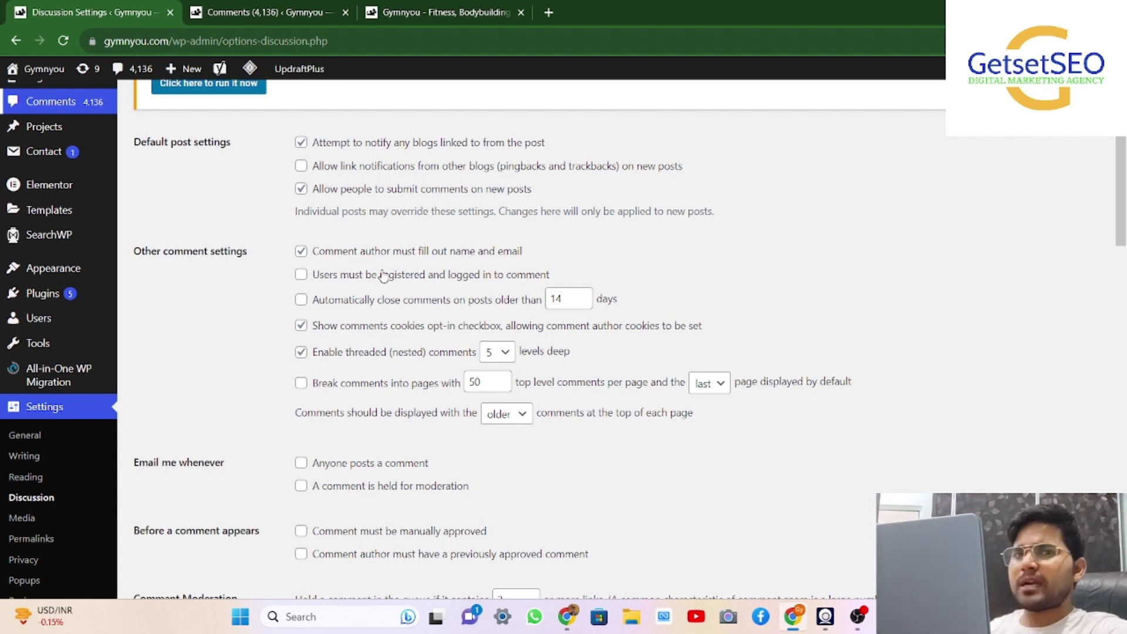
scroll(349, 433, down, 1)
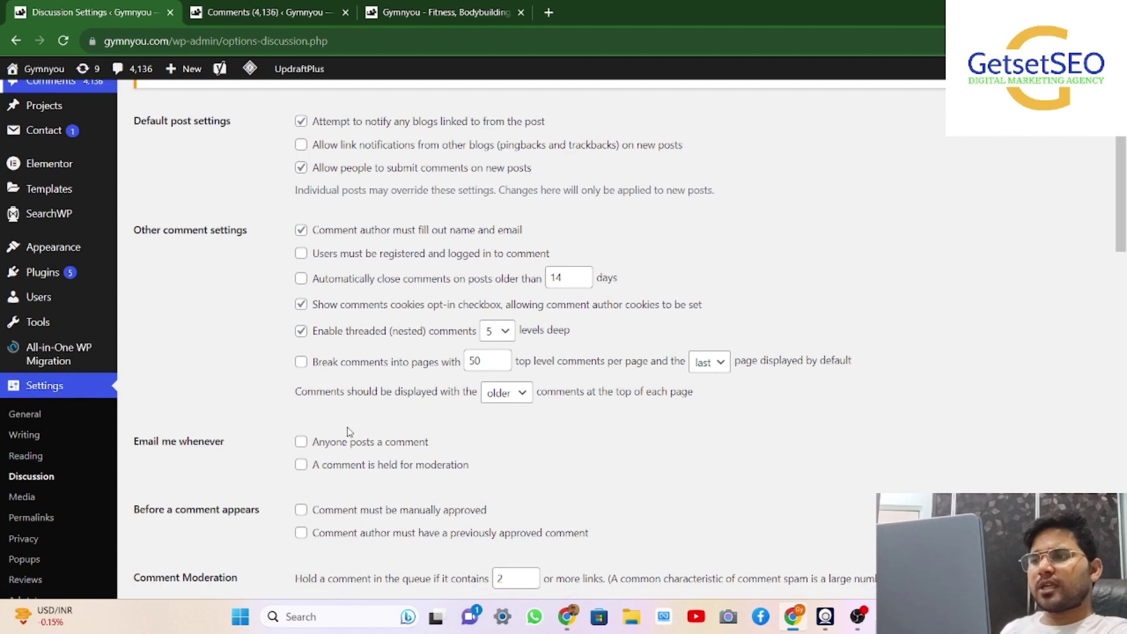
scroll(270, 430, down, 3)
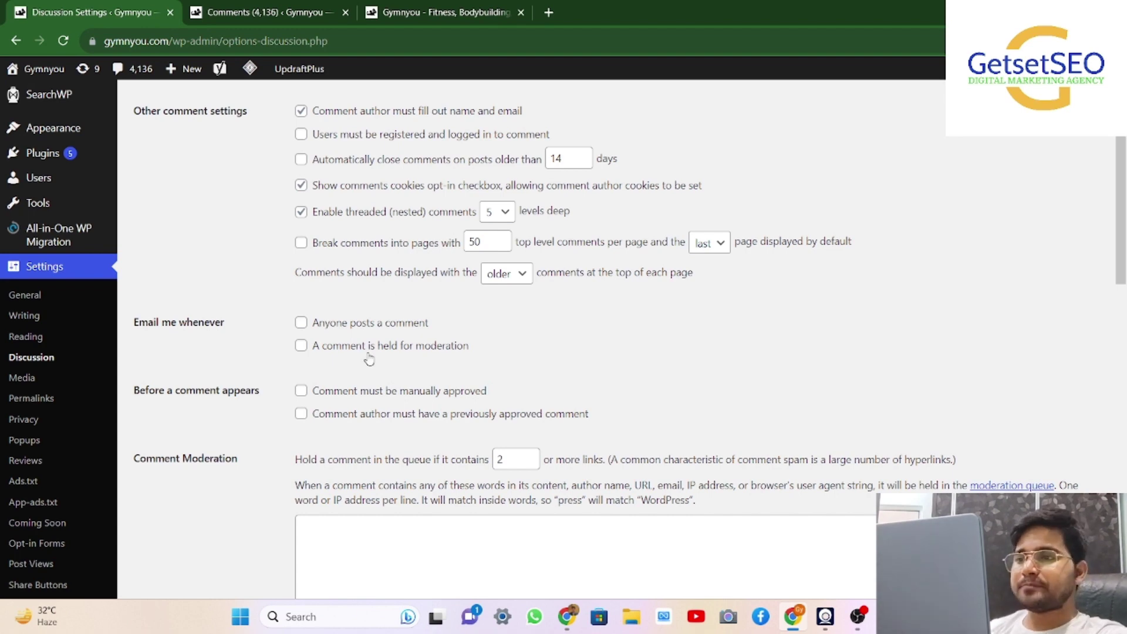
scroll(370, 360, down, 2)
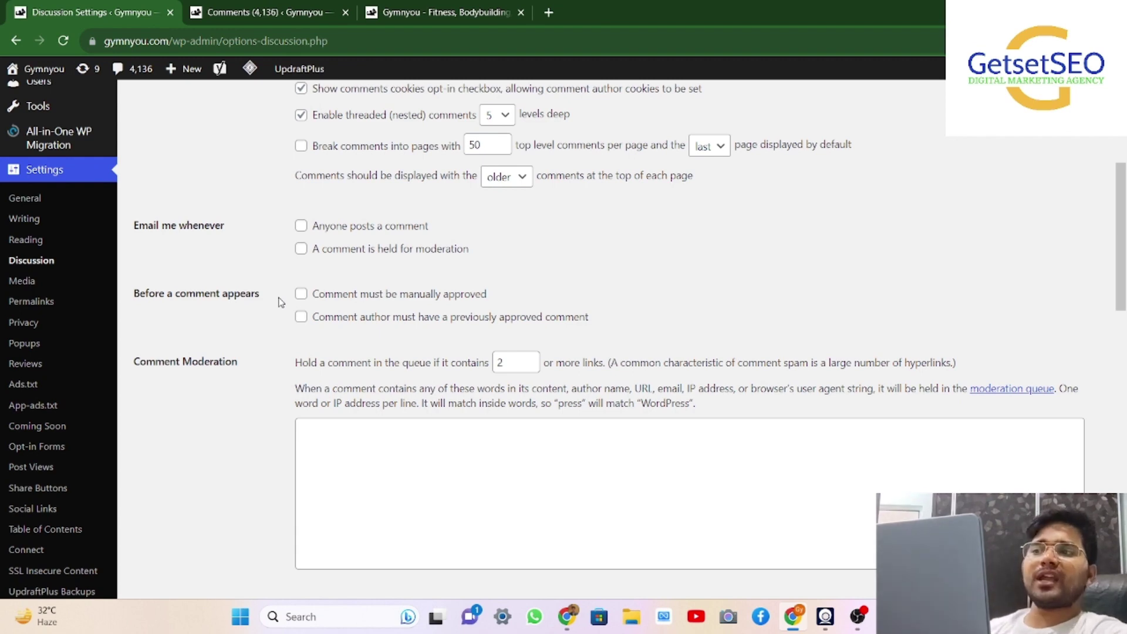
click(442, 12)
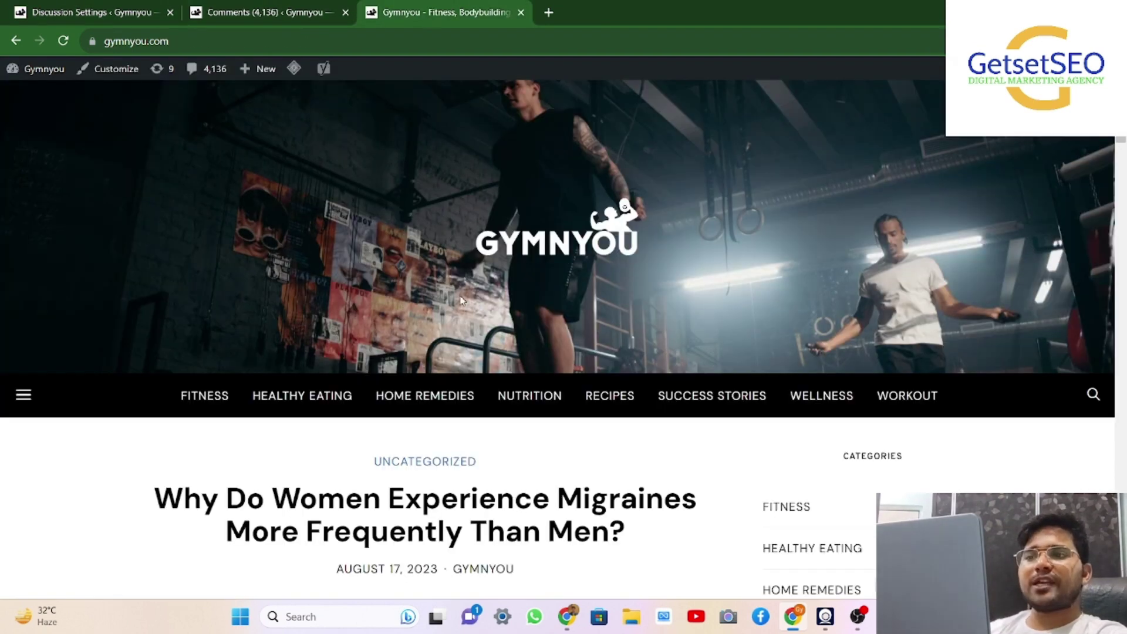
Step: Open the article "What Are the 5 Health Related Components of Physical Fitness?" in a separate browser tab and examine its comments
scroll(464, 288, down, 10)
scroll(445, 337, down, 9)
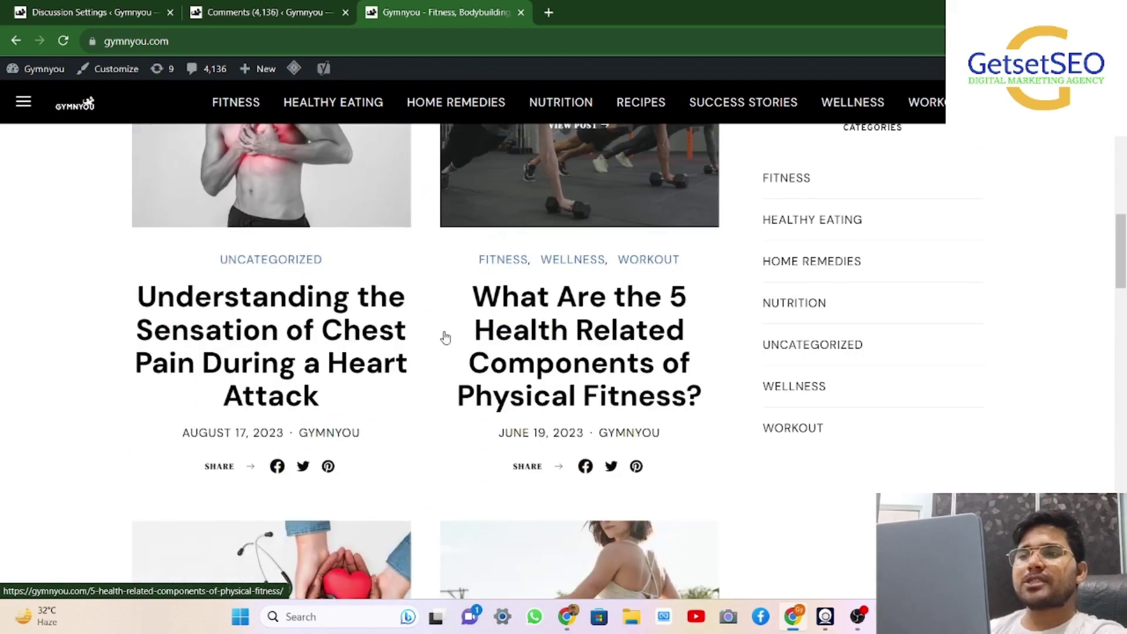
middle_click(593, 325)
click(617, 12)
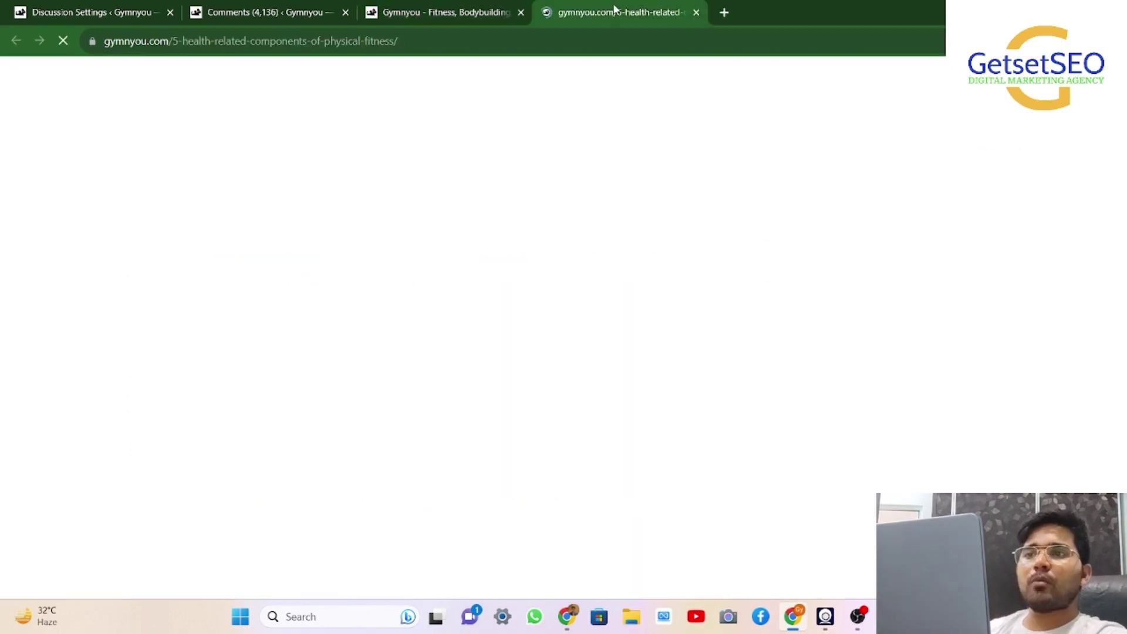
scroll(468, 344, down, 20)
scroll(468, 344, down, 10)
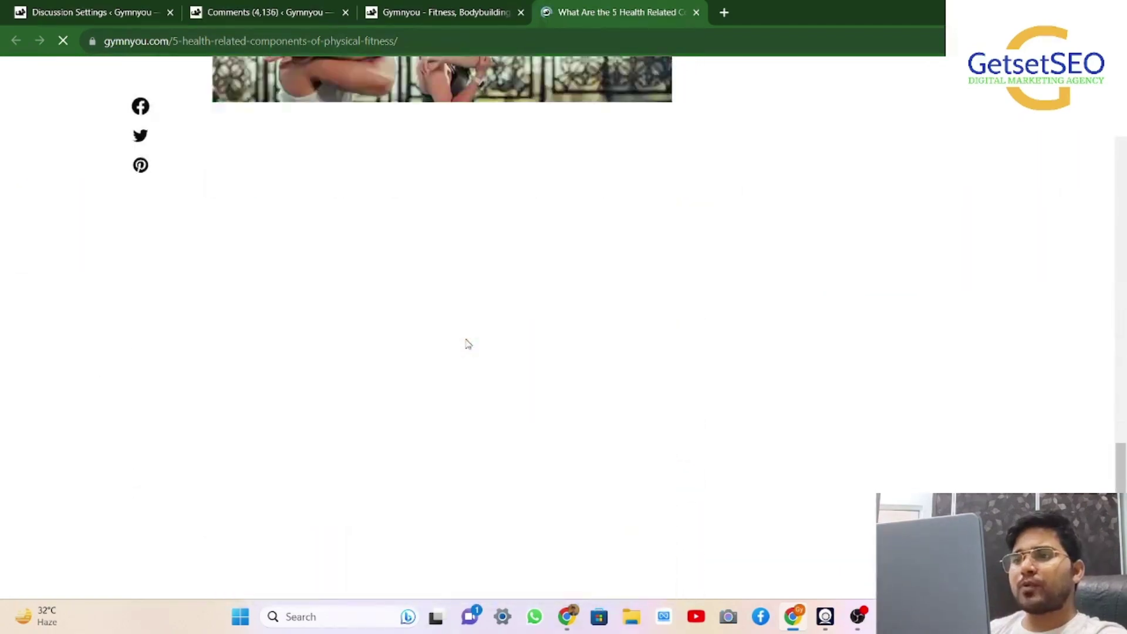
scroll(468, 344, down, 10)
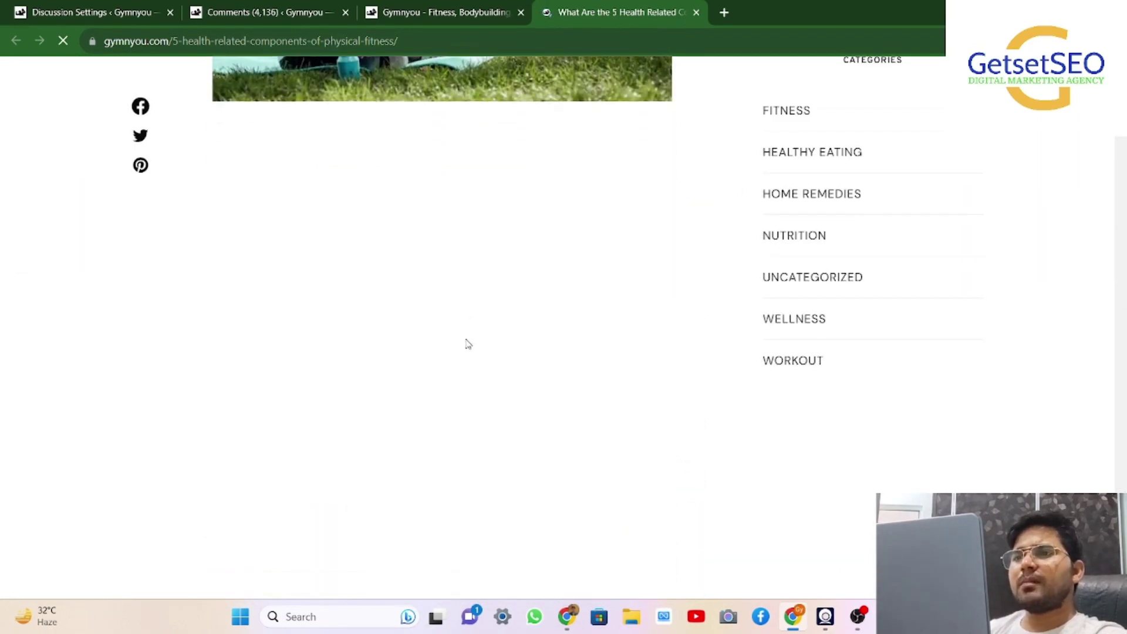
scroll(503, 336, down, 8)
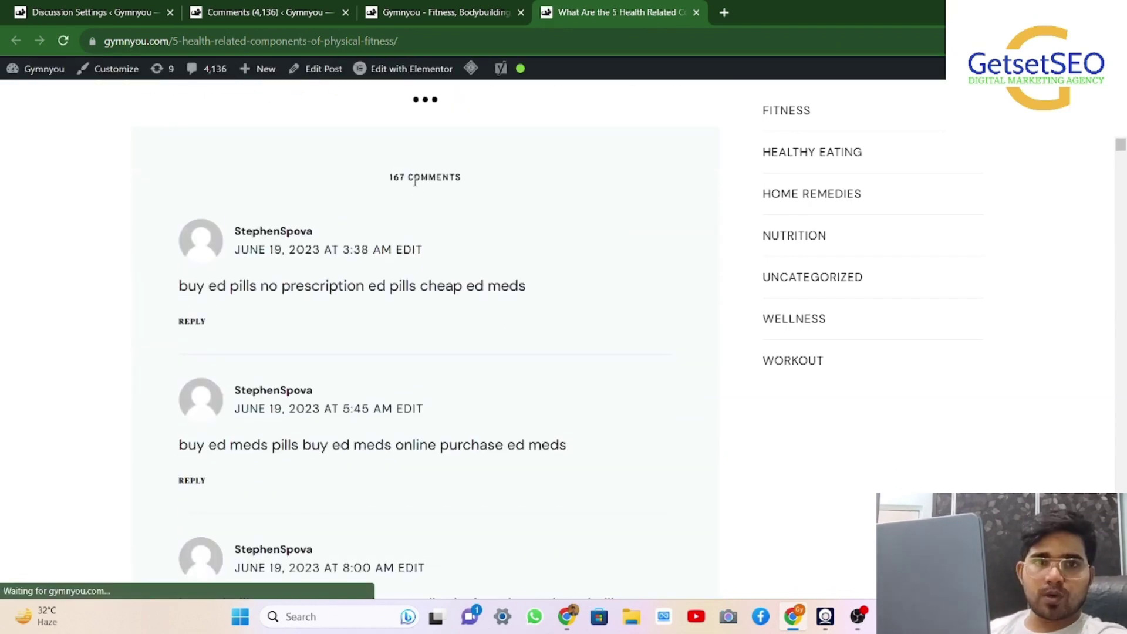
scroll(415, 186, down, 1)
scroll(393, 300, down, 3)
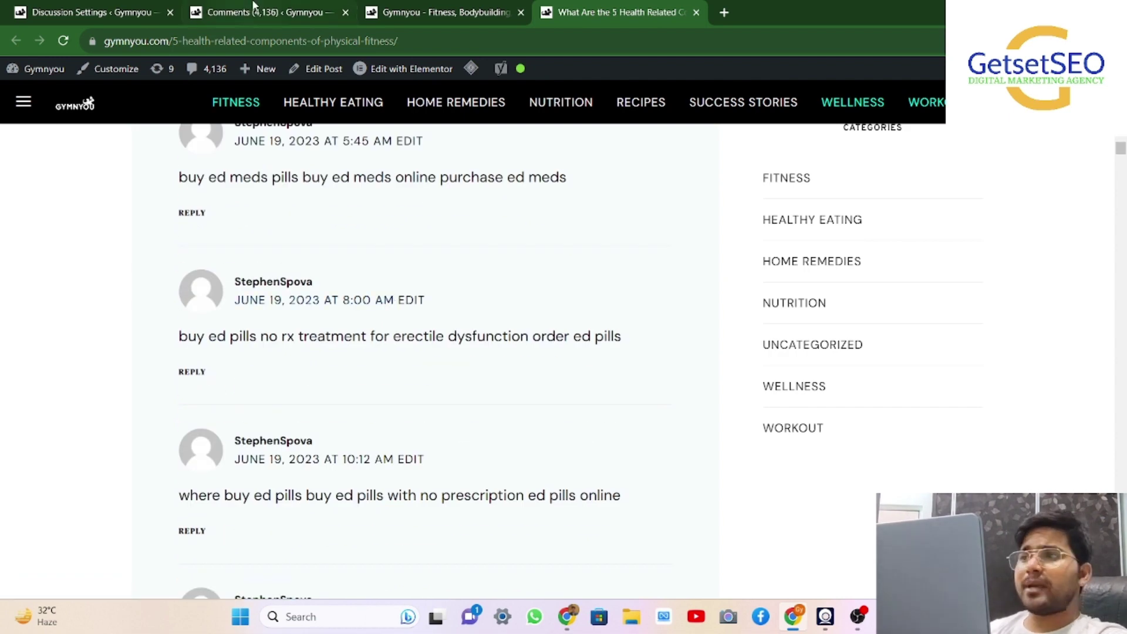
Step: Check the comment approval options in the Discussion settings, and look through more comments under the physical fitness article
click(88, 12)
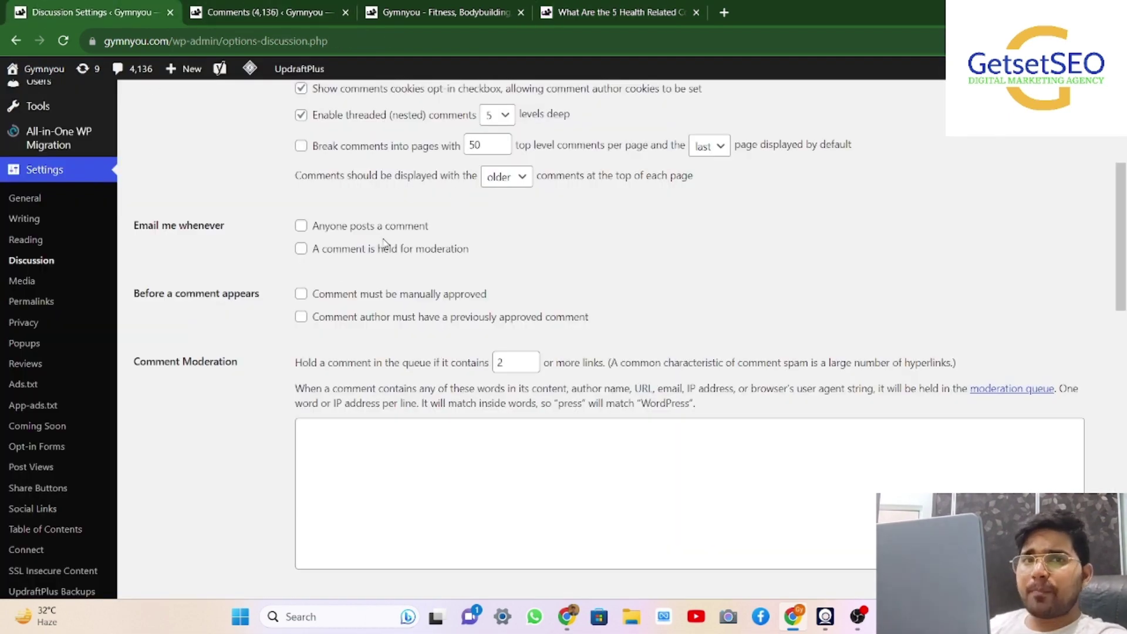
click(576, 8)
scroll(423, 356, down, 5)
scroll(422, 355, down, 5)
scroll(420, 355, up, 12)
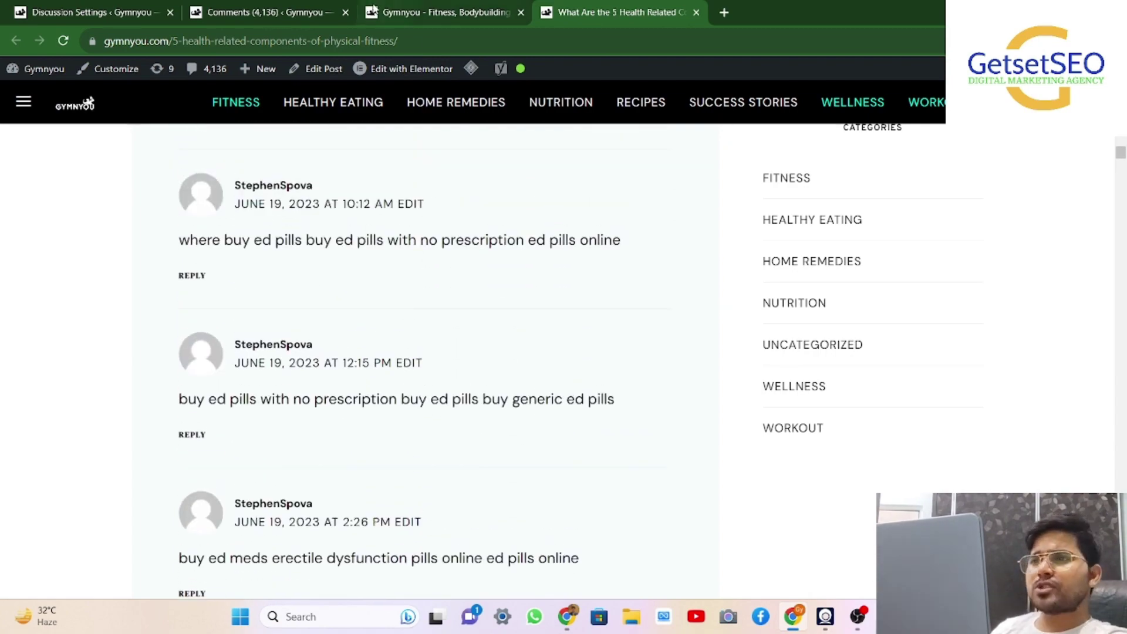
Step: From the Gymnyou homepage, open "Understanding the Sensation of Chest Pain During a Heart Attack" in a separate tab and view its comments section
click(374, 11)
scroll(351, 403, up, 5)
scroll(329, 409, down, 2)
scroll(311, 415, down, 2)
right_click(291, 390)
click(335, 399)
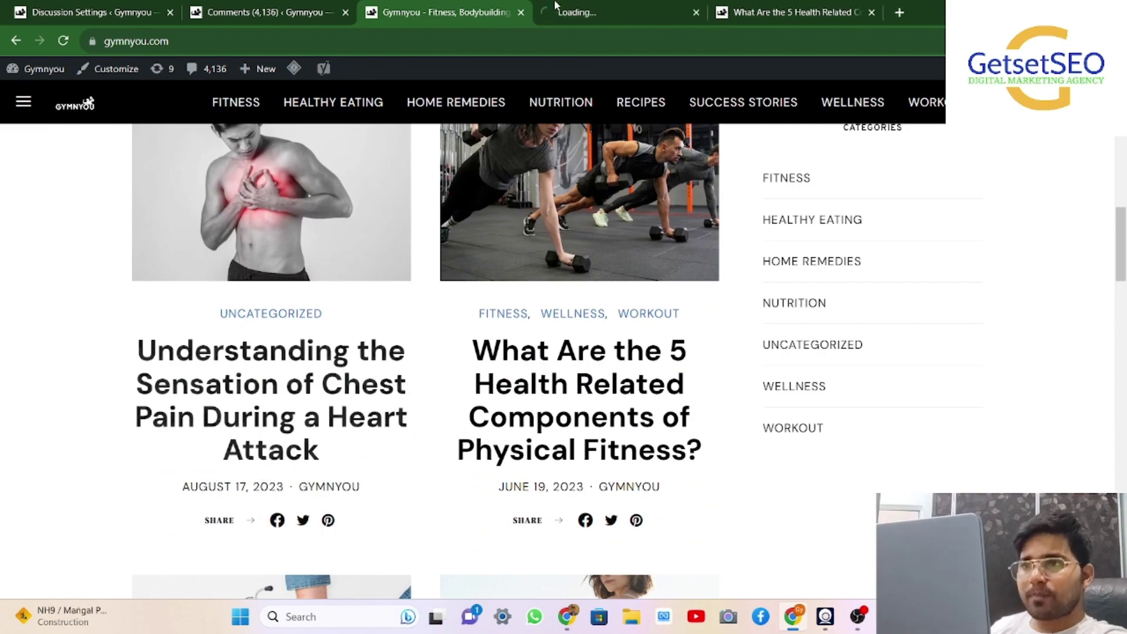
click(617, 9)
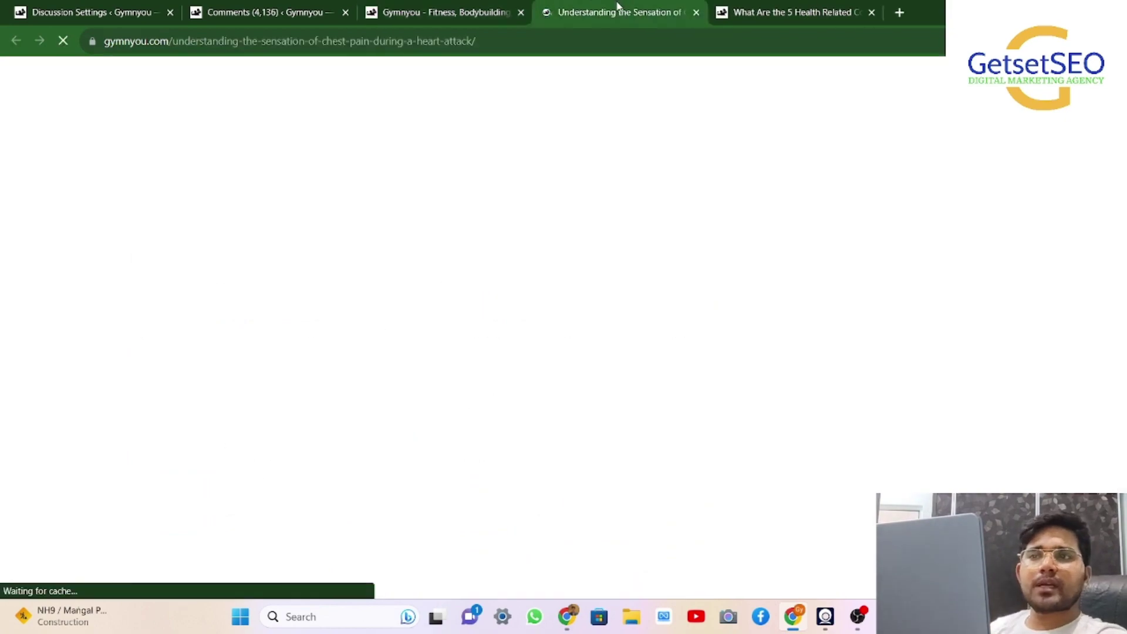
scroll(415, 295, down, 10)
scroll(416, 295, down, 15)
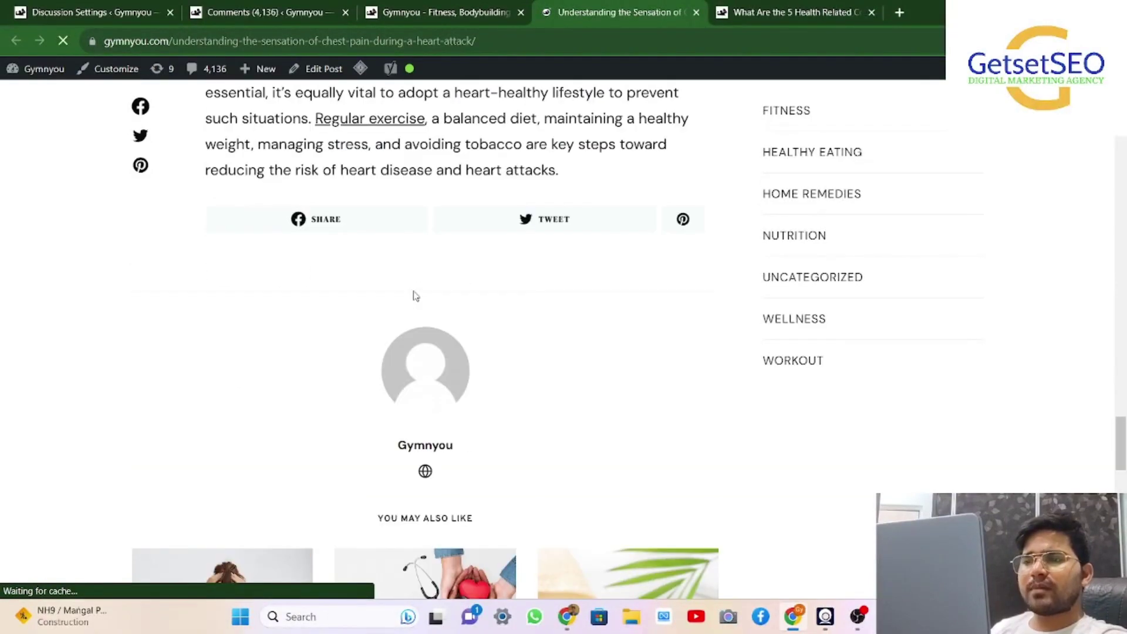
scroll(415, 296, down, 10)
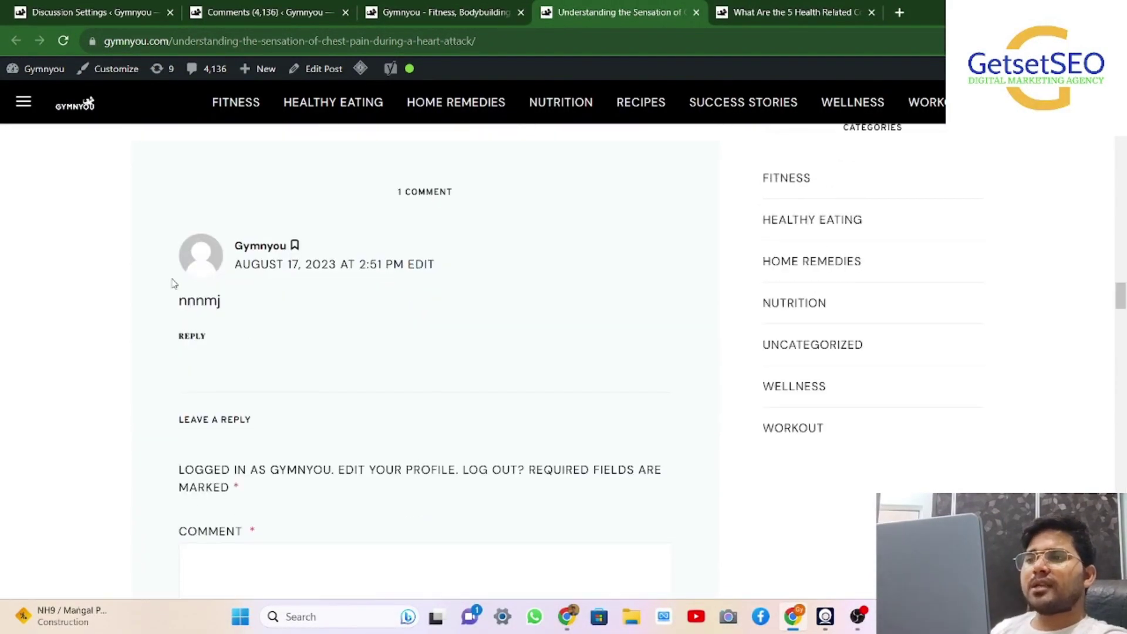
Step: Post the test comment "asffnjafkasf" on the heart attack article and check it in the comments section
scroll(259, 358, down, 5)
click(294, 319)
text(asffnjafkasf)
click(220, 404)
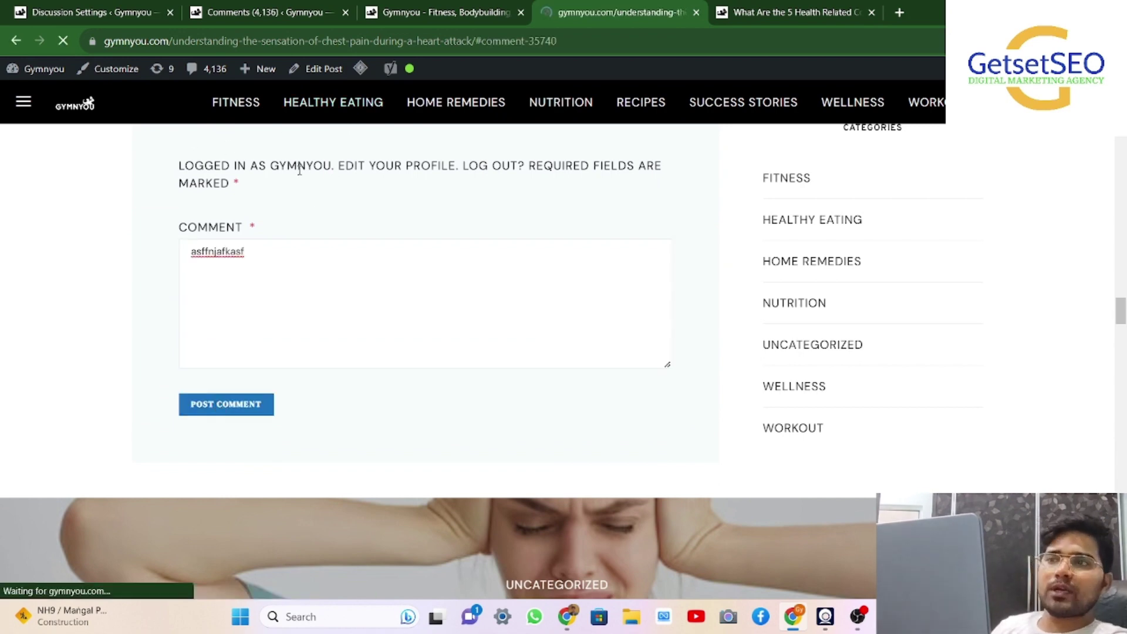
scroll(336, 314, down, 5)
scroll(334, 313, down, 10)
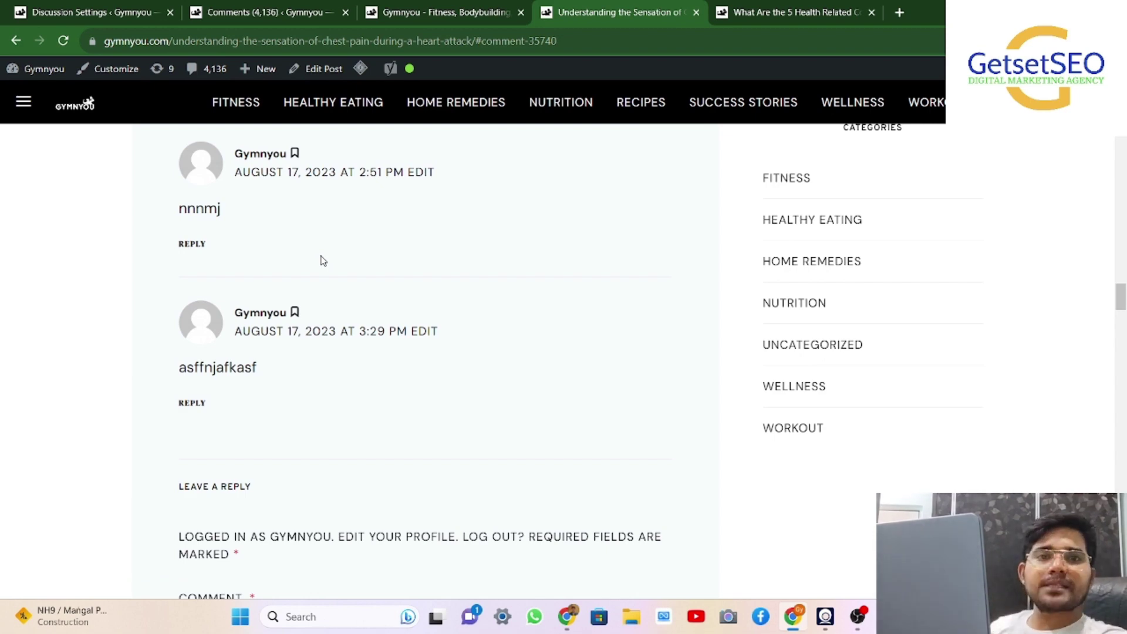
Step: In the Discussion settings, enable "Comment must be manually approved" and hold comments in the queue if they contain 1 or more links
click(92, 6)
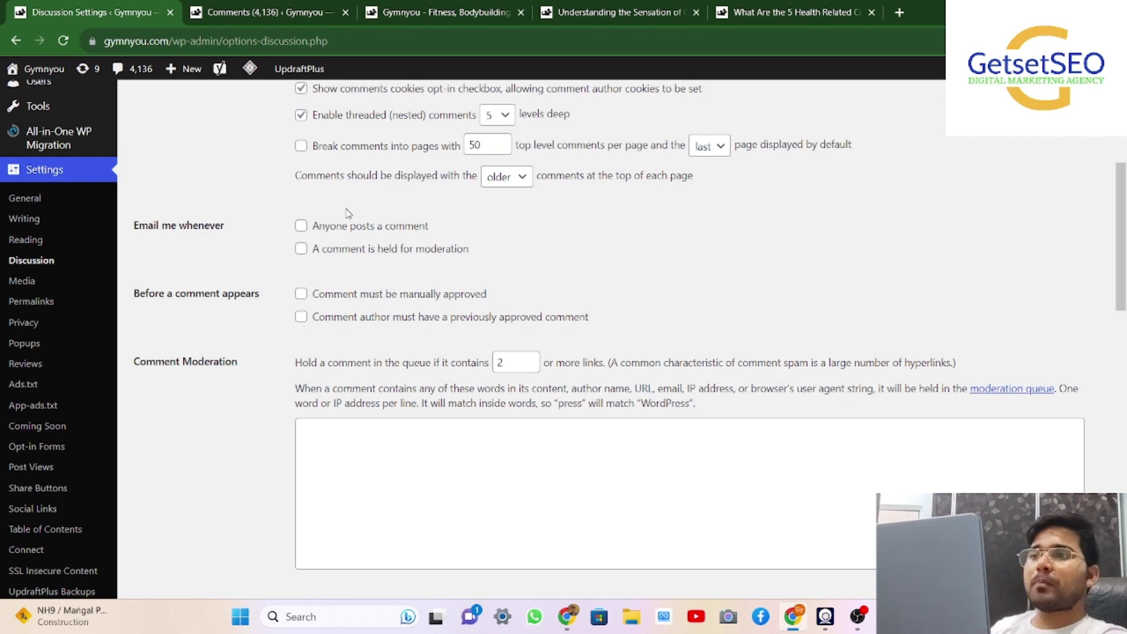
click(301, 293)
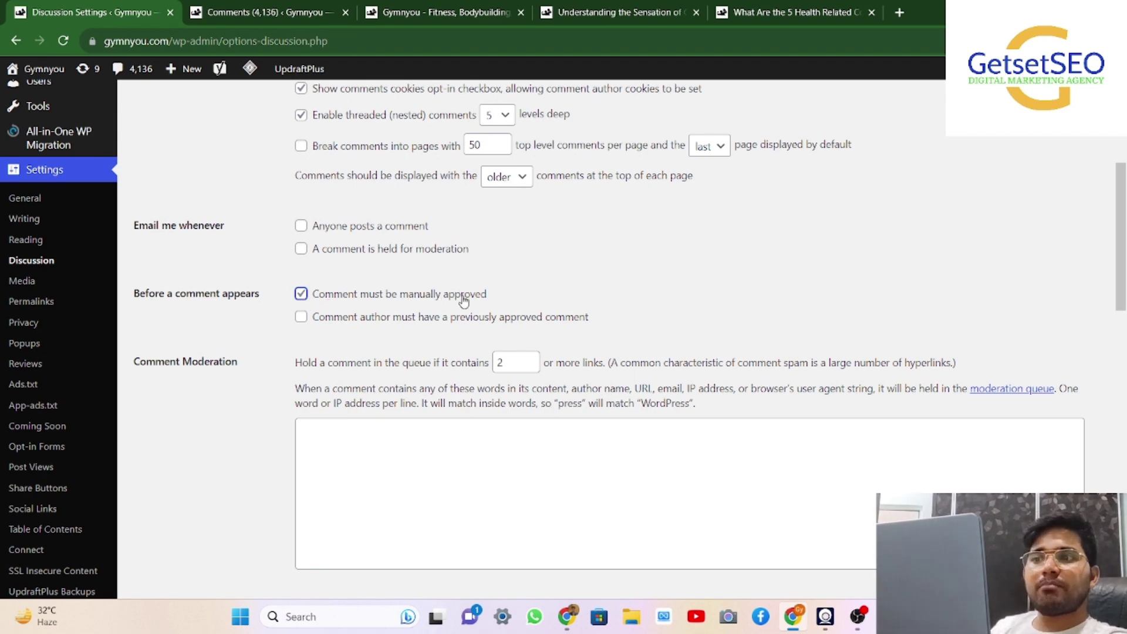
scroll(493, 295, down, 1)
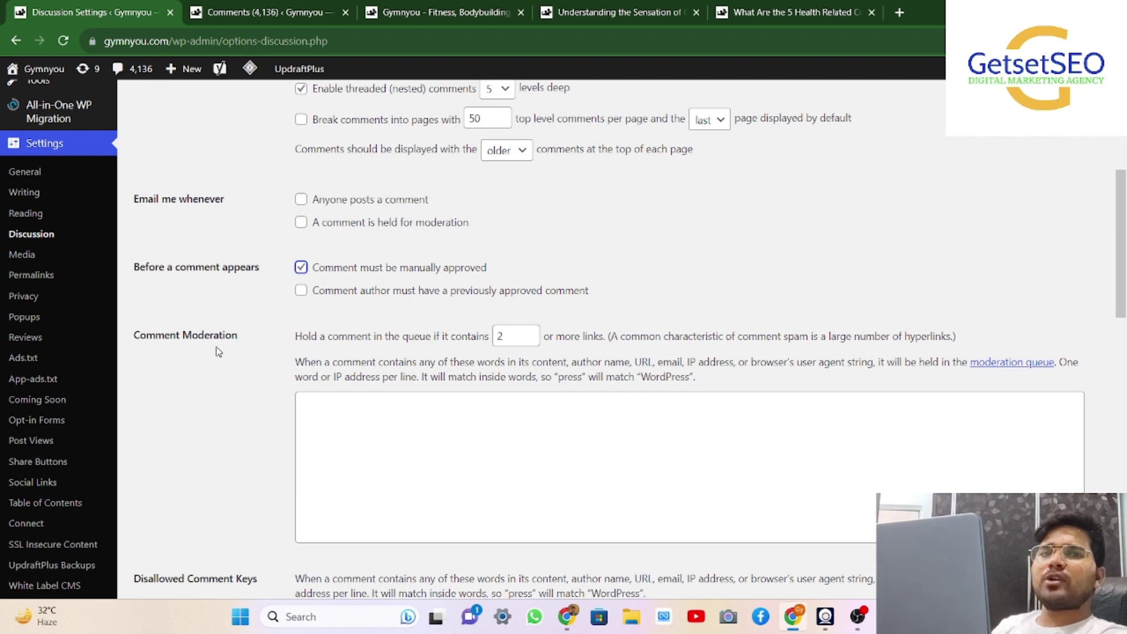
drag(295, 340, 485, 340)
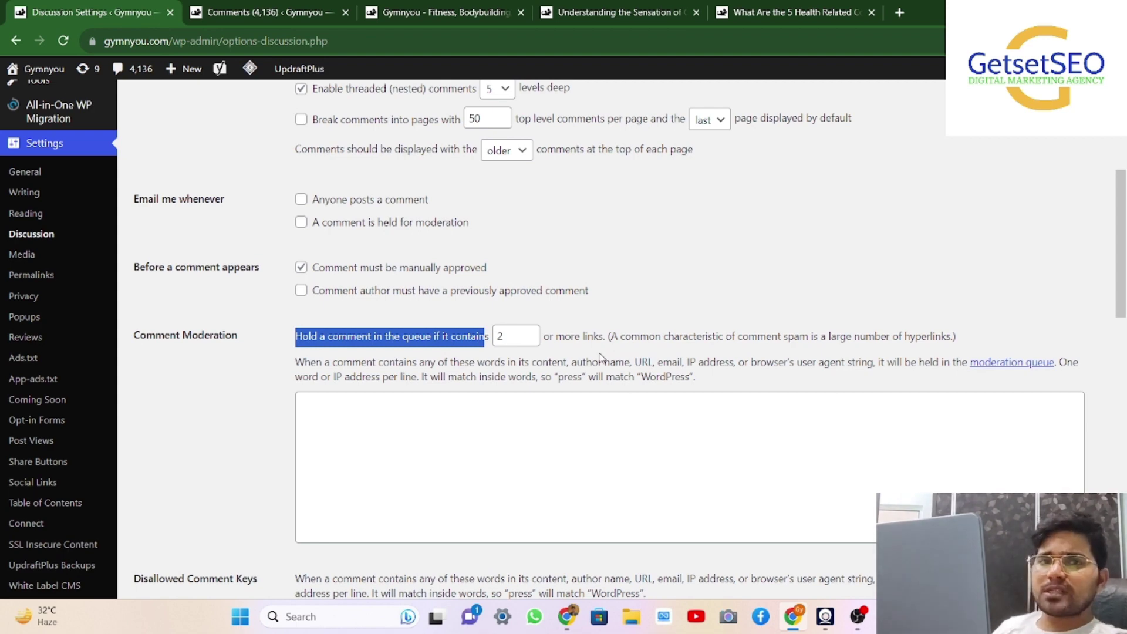
click(534, 340)
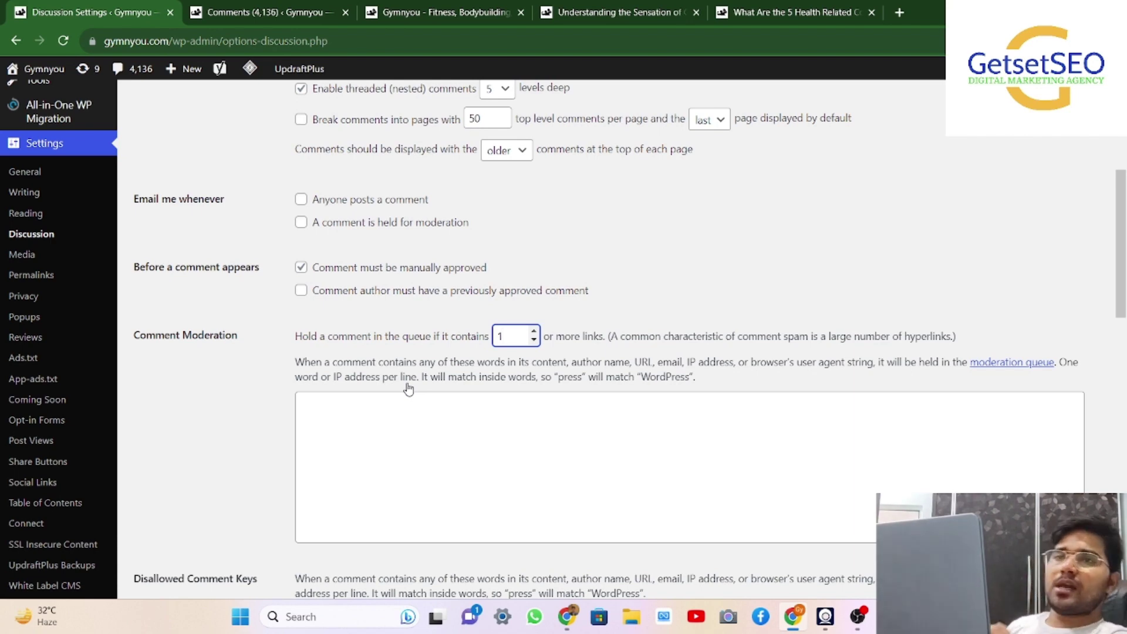
Step: Start the Comment Moderation word list with the text "nu"
click(372, 411)
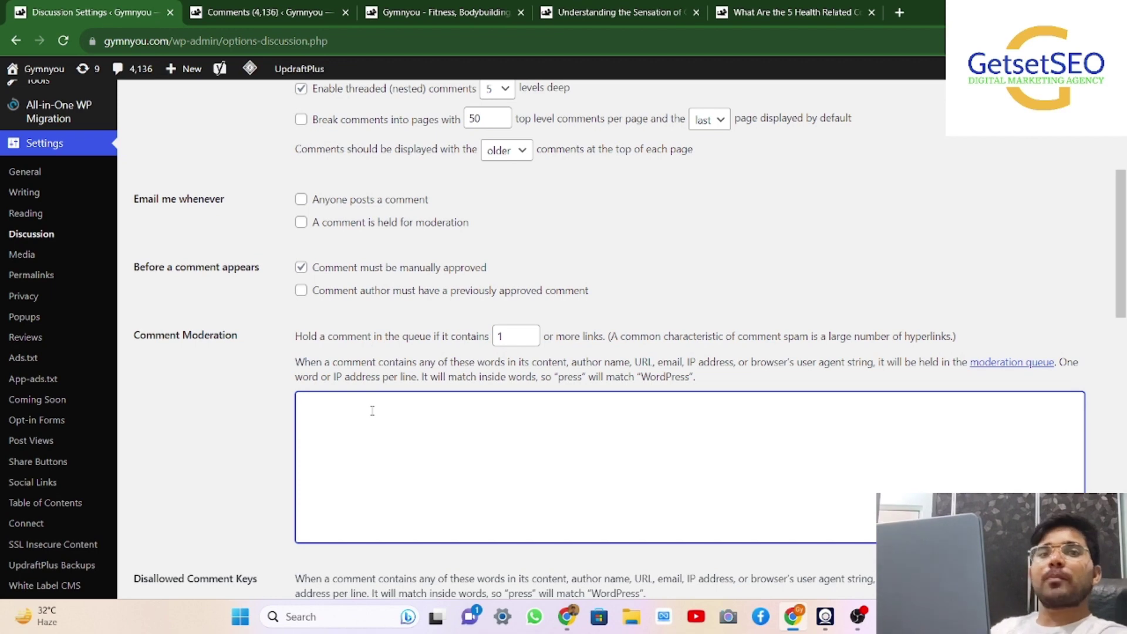
text(nux)
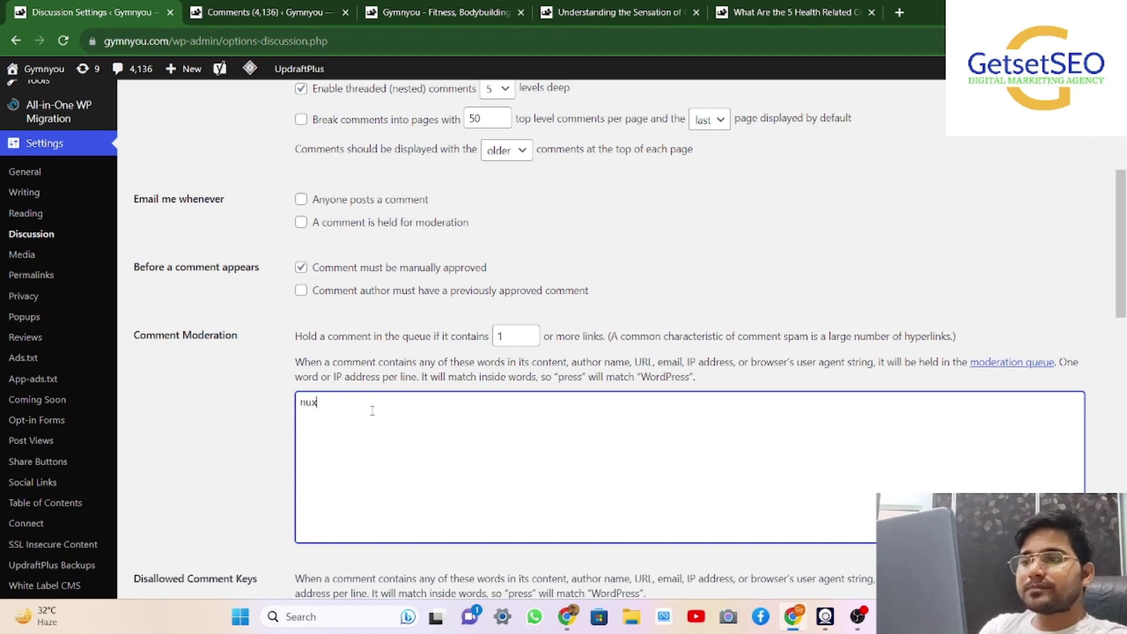
key(BackSpace)
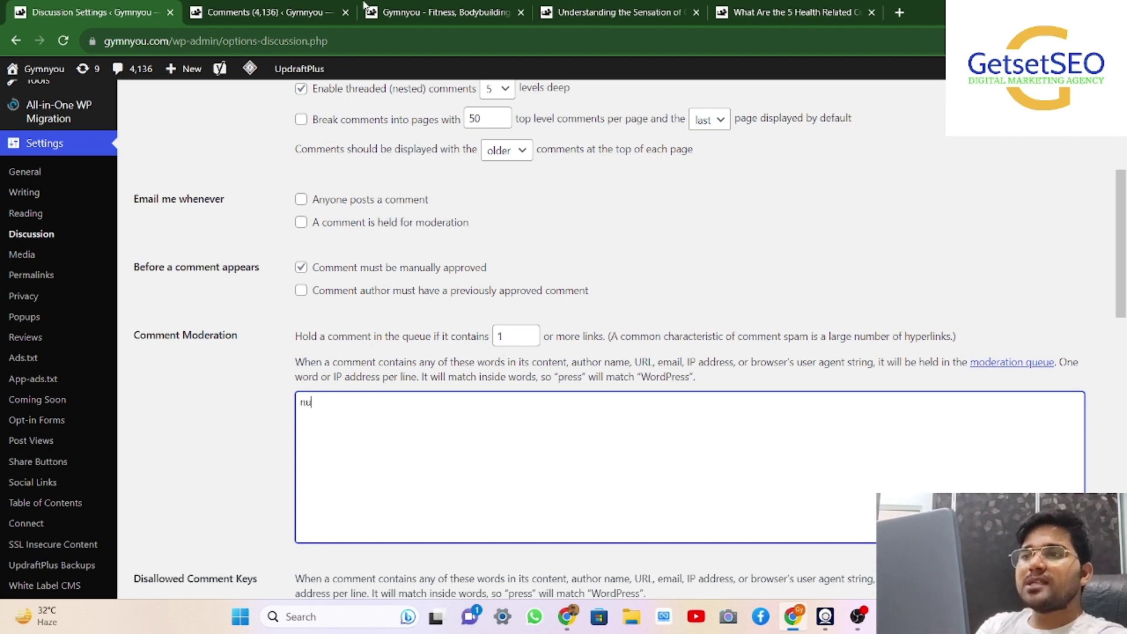
Step: Examine the spam comments under the physical fitness article for words and links that moderation should catch
click(451, 7)
click(614, 9)
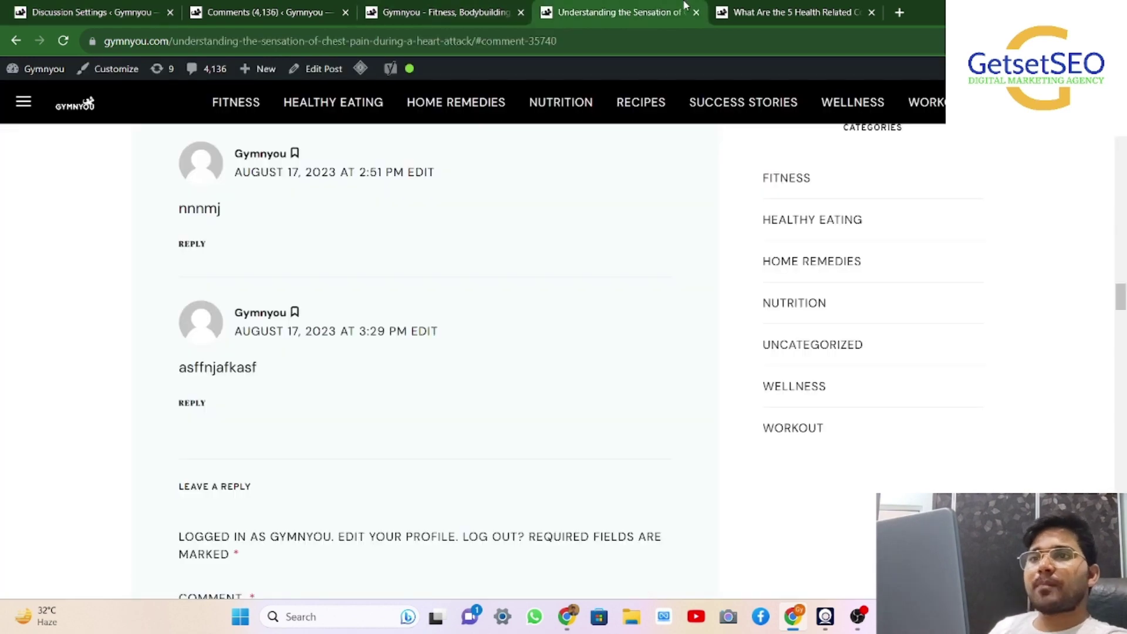
scroll(418, 305, down, 1)
click(764, 12)
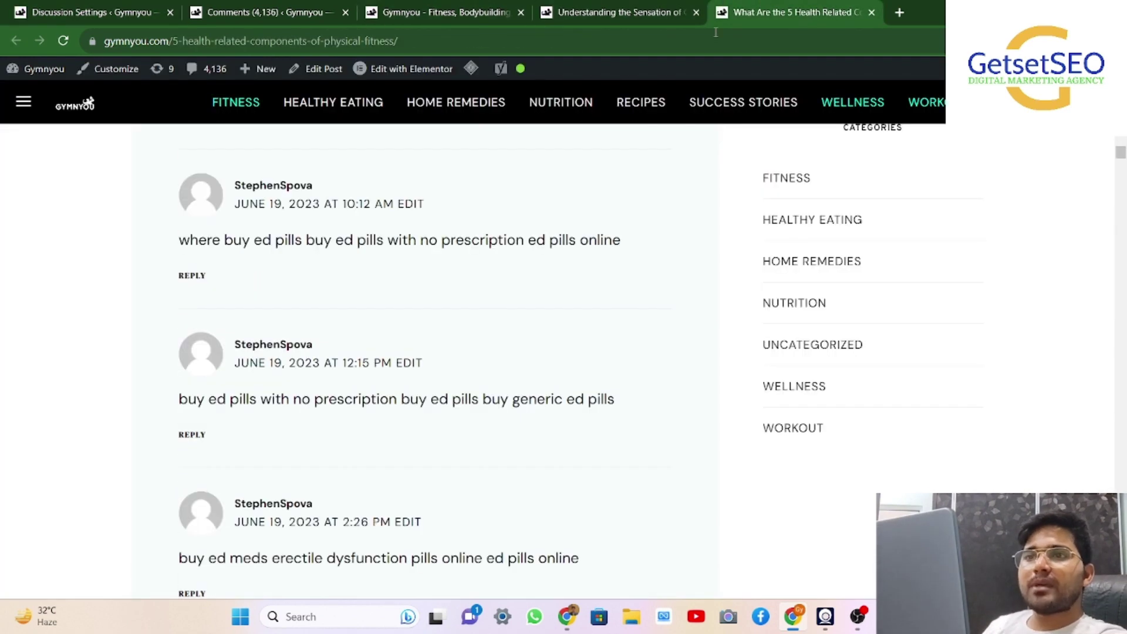
scroll(501, 252, up, 5)
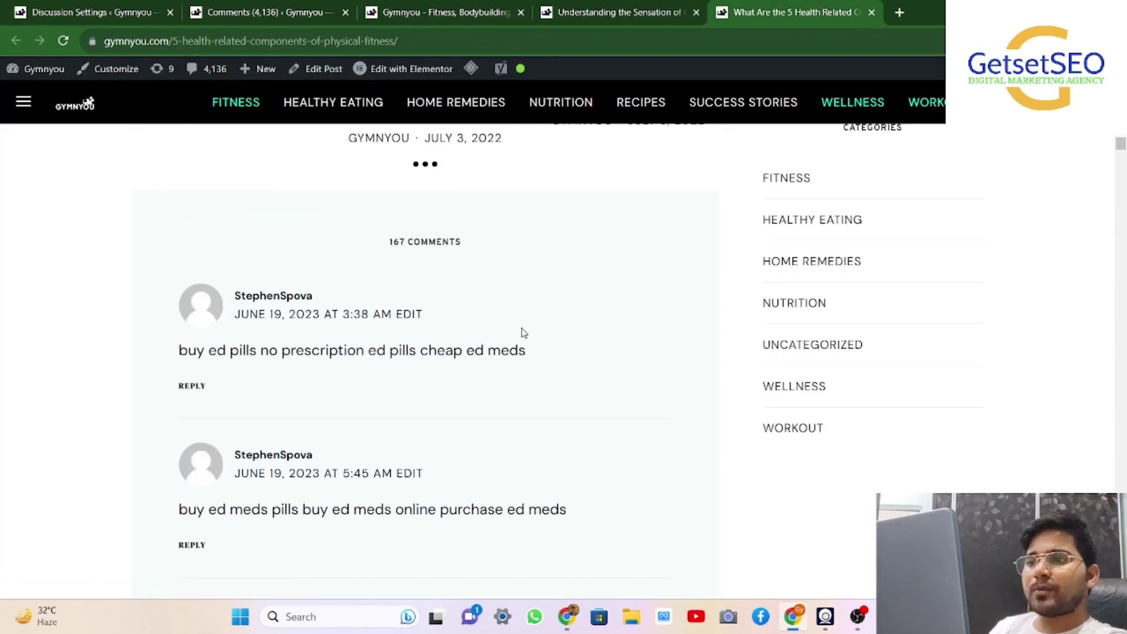
scroll(521, 332, up, 2)
scroll(522, 331, down, 7)
scroll(524, 332, down, 8)
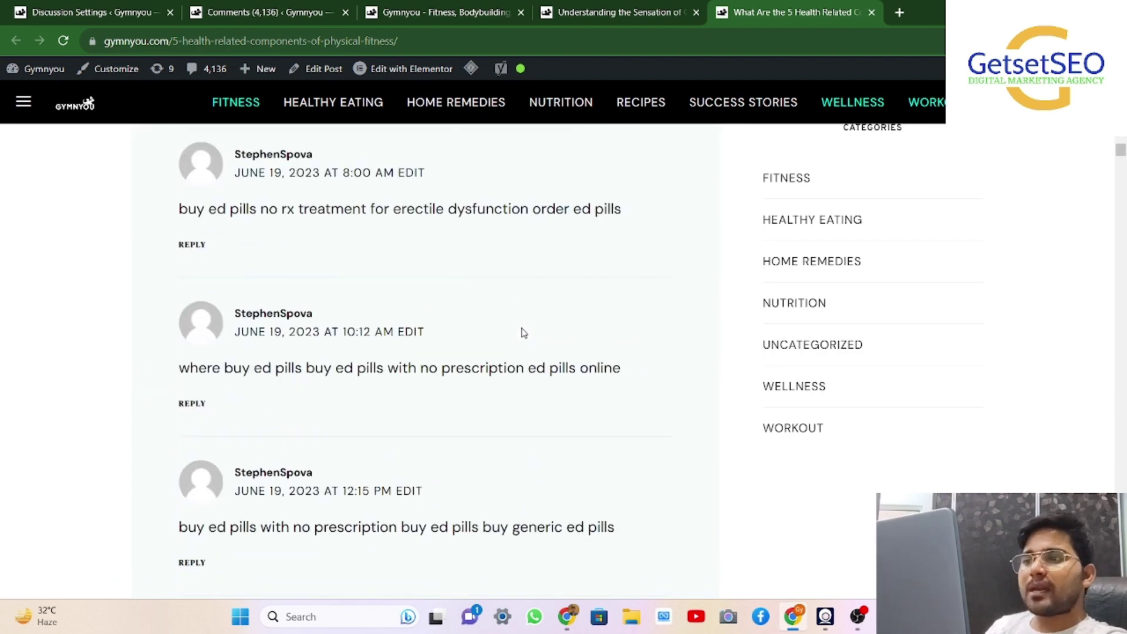
scroll(524, 333, down, 7)
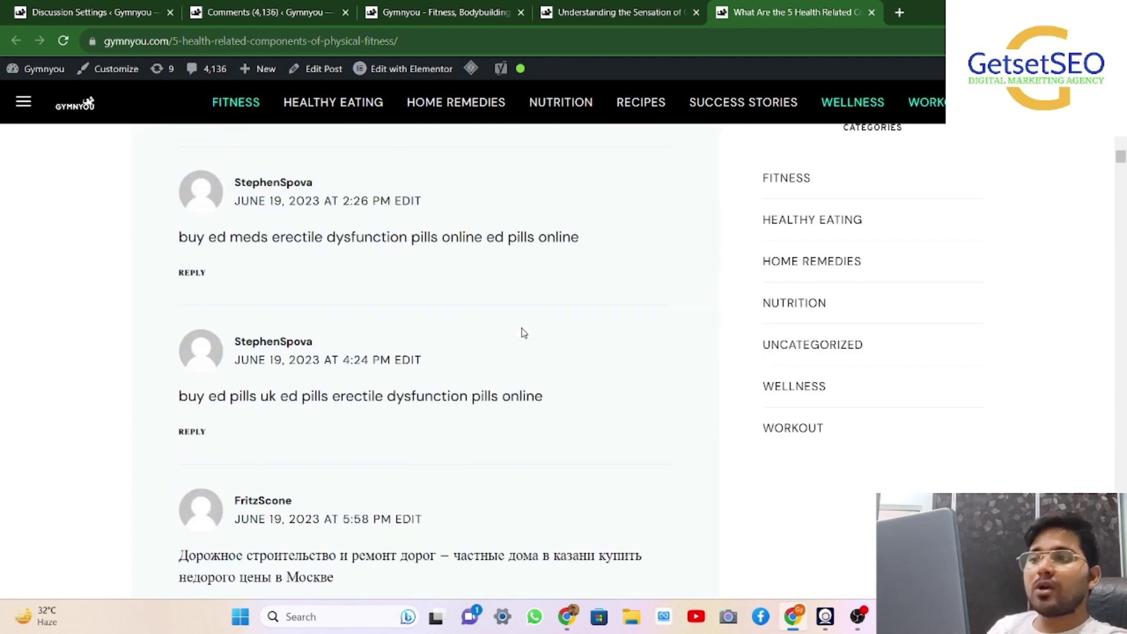
scroll(522, 332, down, 8)
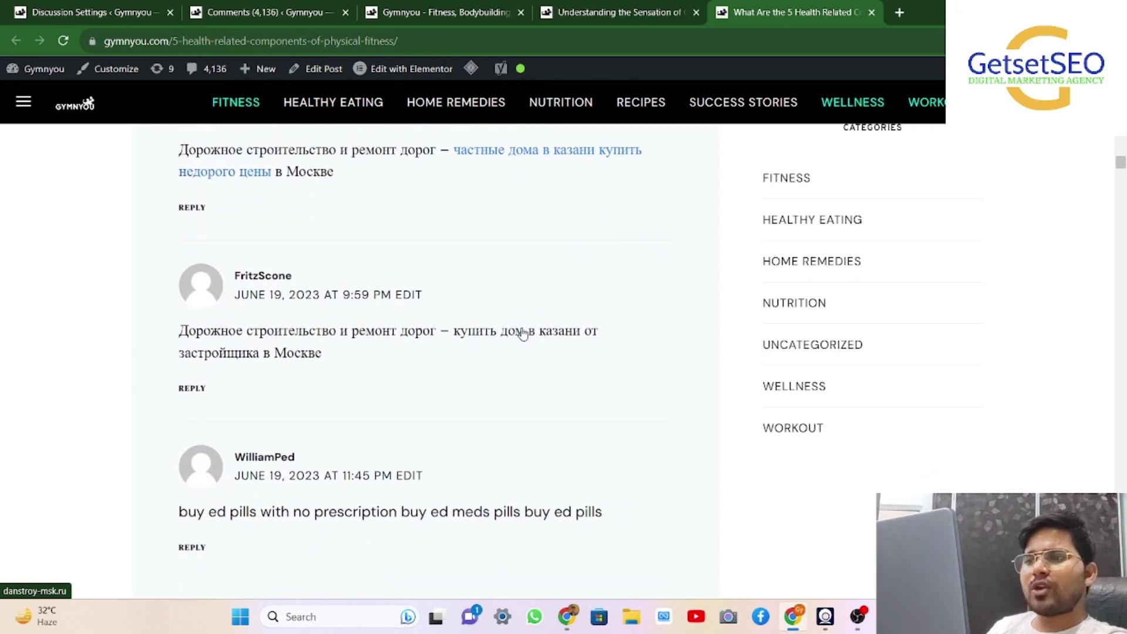
scroll(522, 332, down, 4)
scroll(352, 184, up, 1)
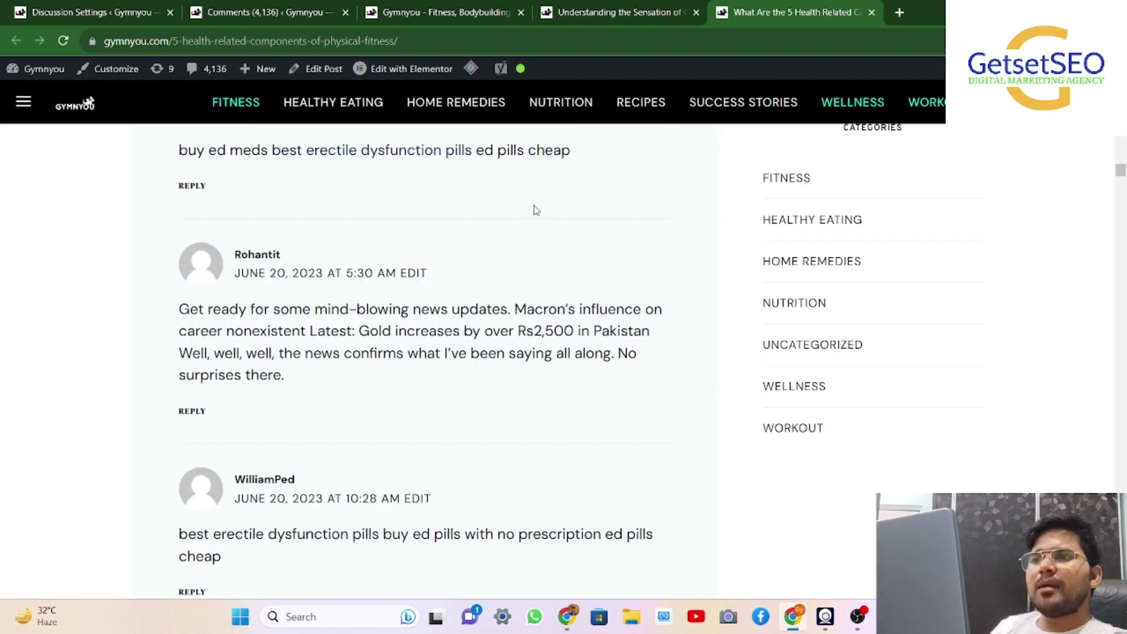
scroll(538, 210, down, 4)
scroll(540, 210, down, 17)
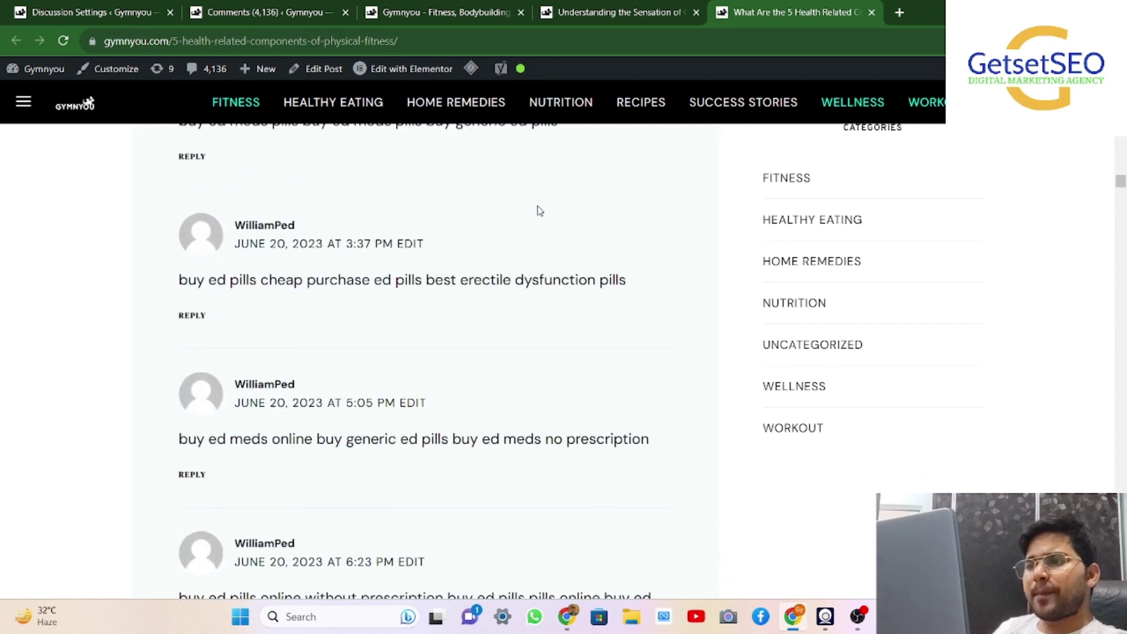
scroll(538, 209, down, 6)
scroll(537, 211, down, 4)
scroll(521, 370, down, 15)
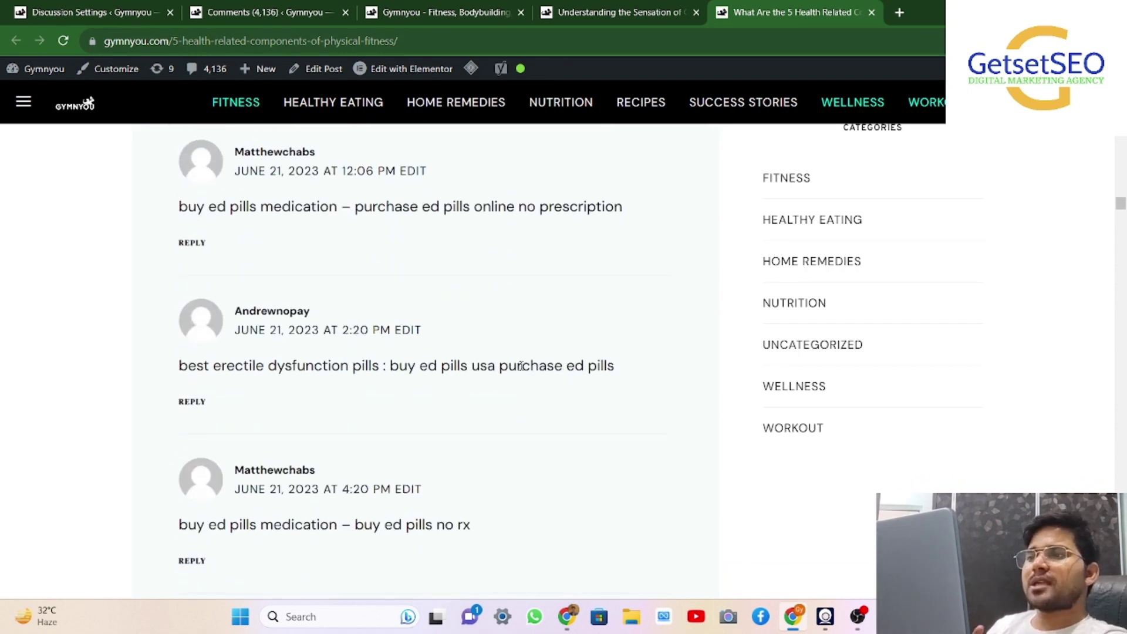
scroll(521, 370, down, 5)
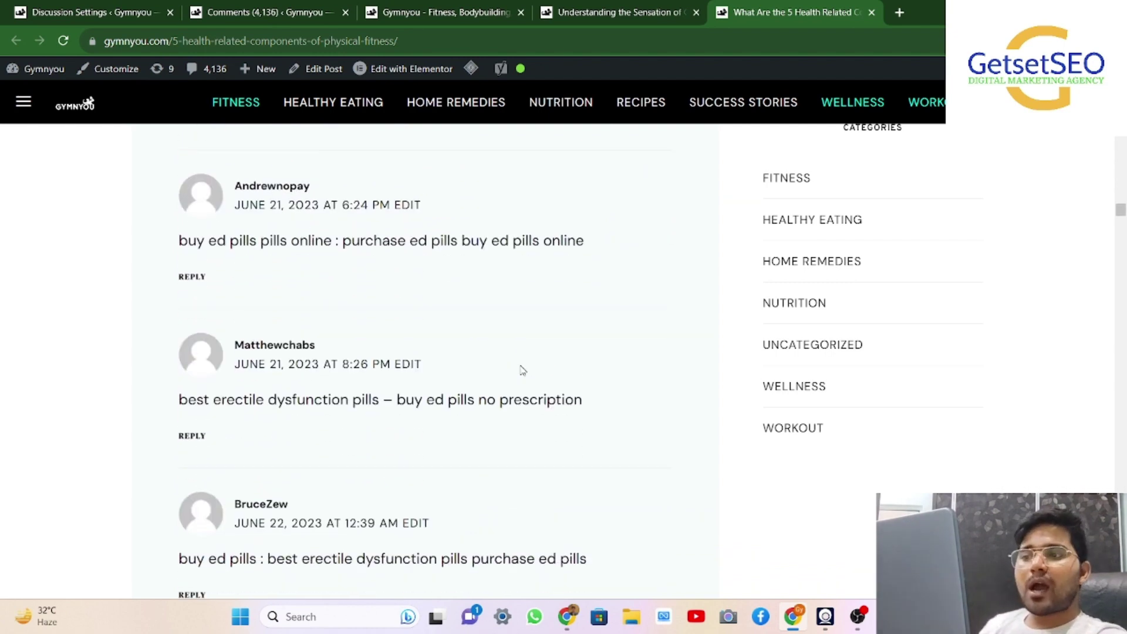
scroll(523, 370, down, 2)
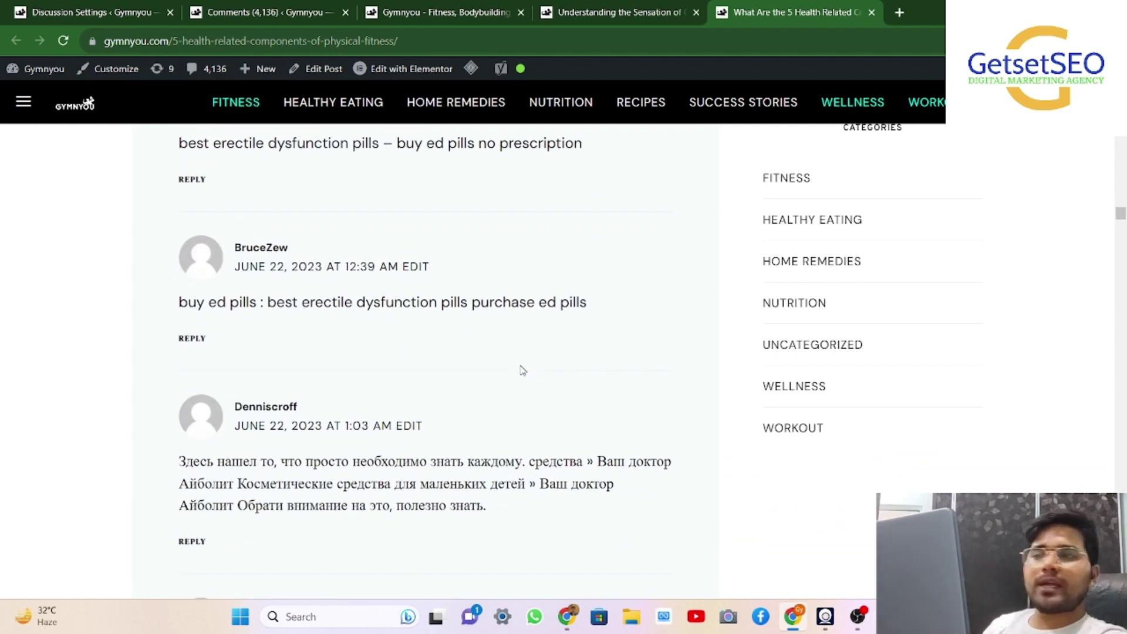
scroll(523, 370, down, 5)
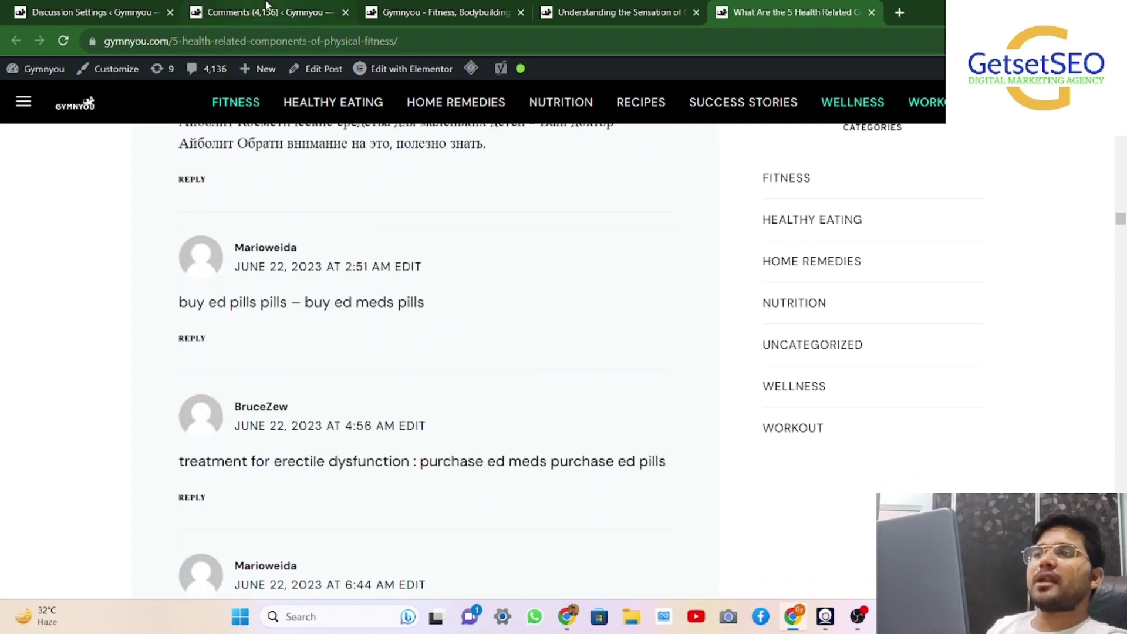
Step: Return to the Discussion settings and complete the Comment Moderation word list as "nudity, sex, sexulity, erectile"
click(86, 7)
text(du)
key(BackSpace)
text(irty)
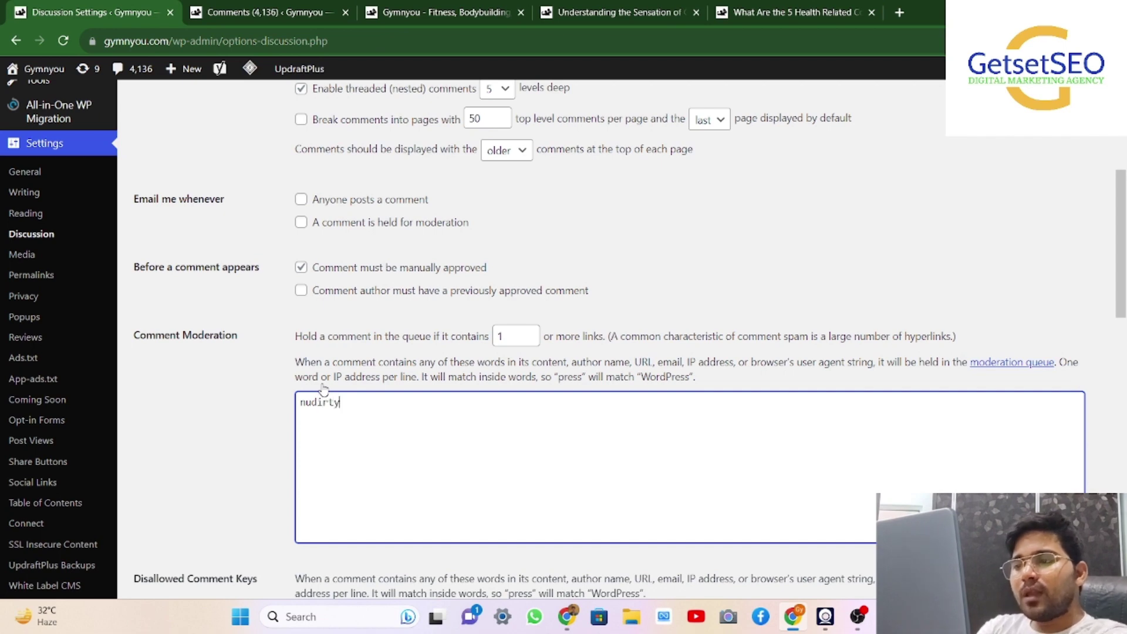
key(BackSpace)
key(BackSpace)
text(ty, sex, sexulity, e)
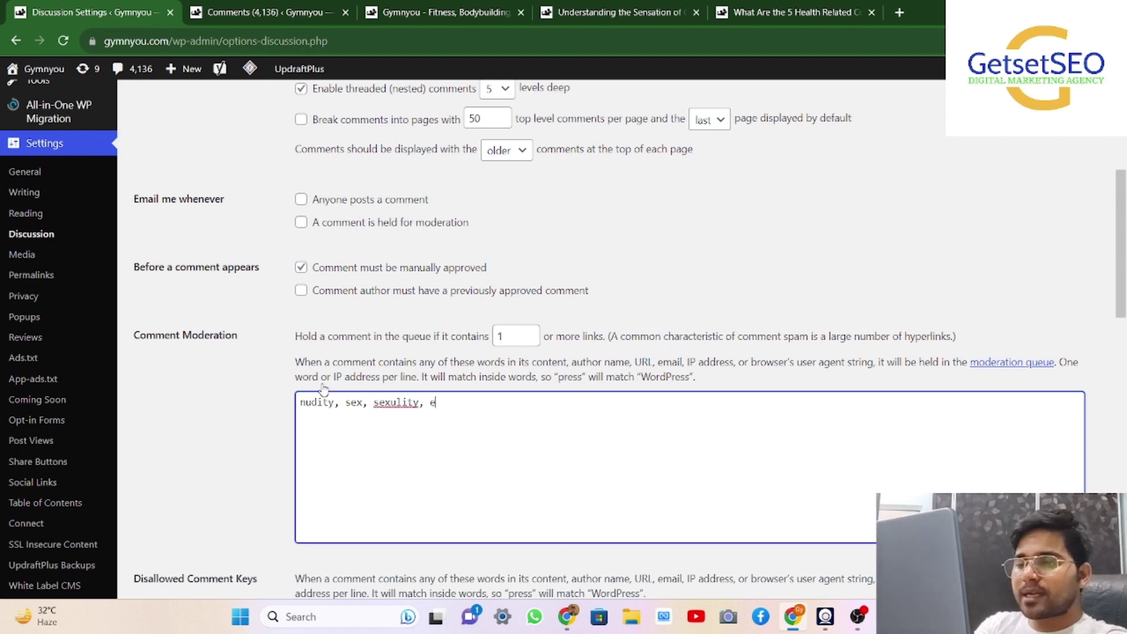
text(rectile)
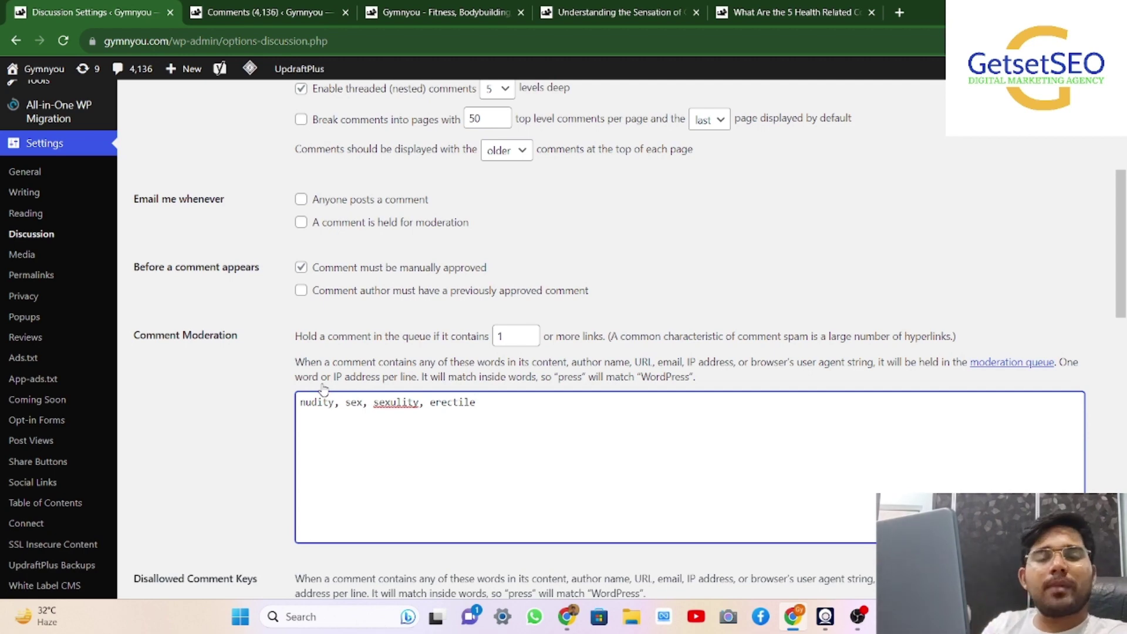
Step: Copy the word list "nudity, sex, sexulity, erectile" from Comment Moderation into Disallowed Comment Keys
scroll(321, 390, down, 1)
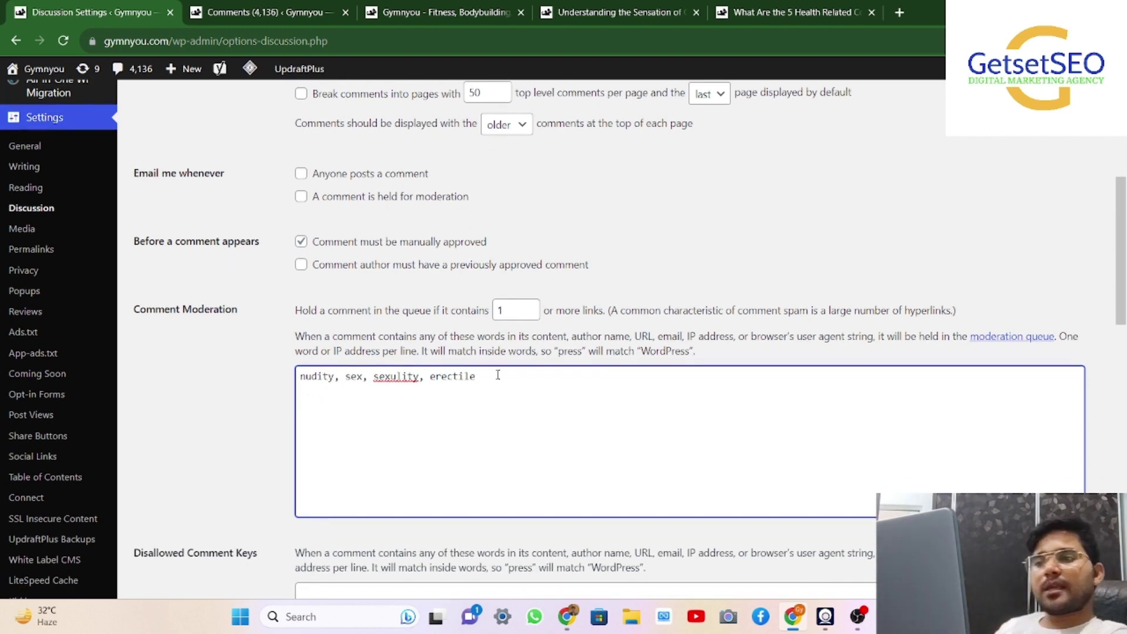
scroll(498, 374, down, 3)
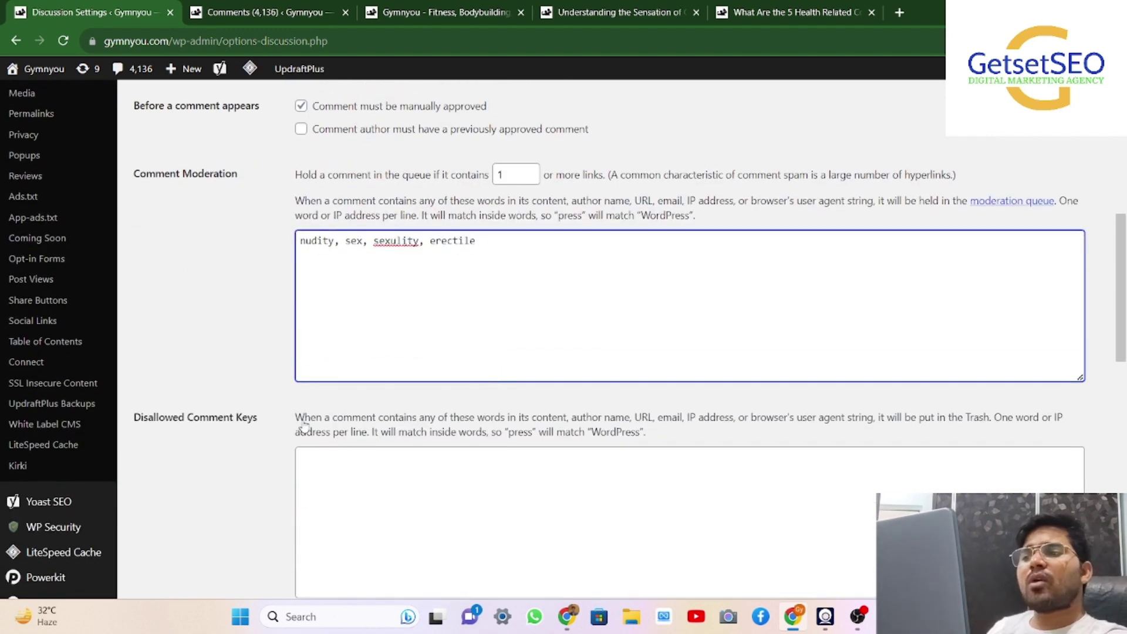
scroll(405, 420, down, 1)
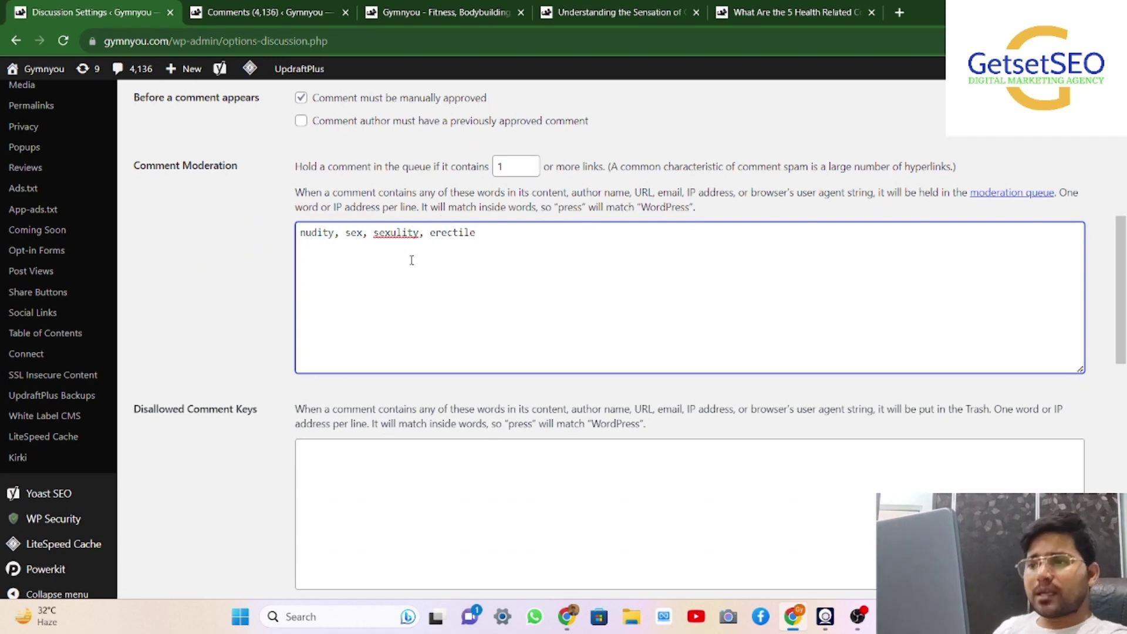
scroll(470, 397, down, 1)
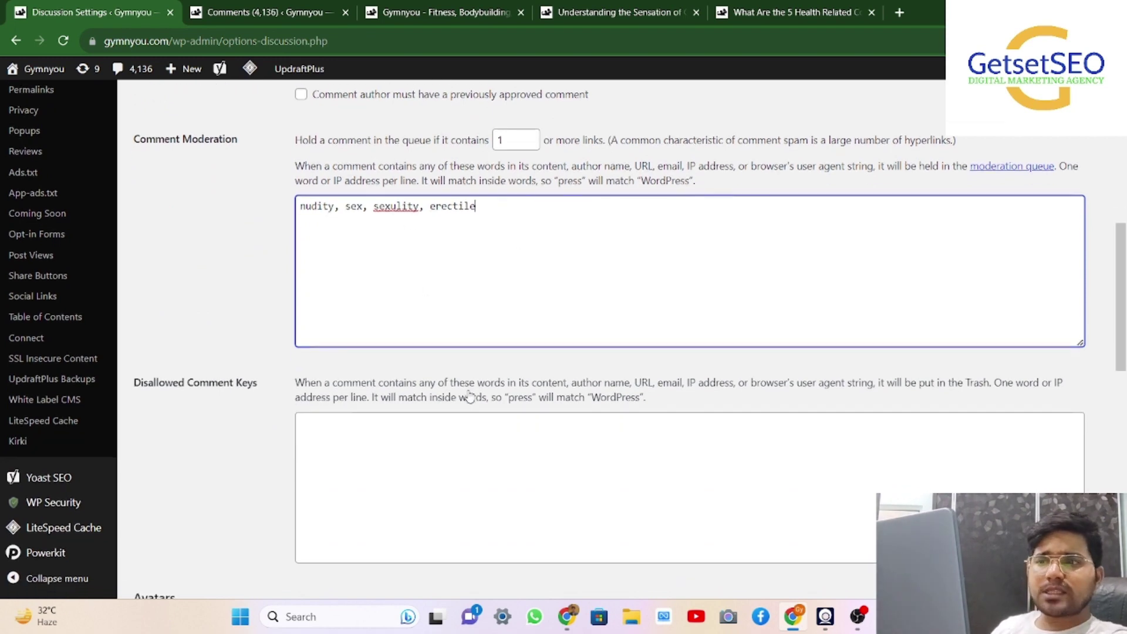
double_click(401, 209)
key(ctrl+a)
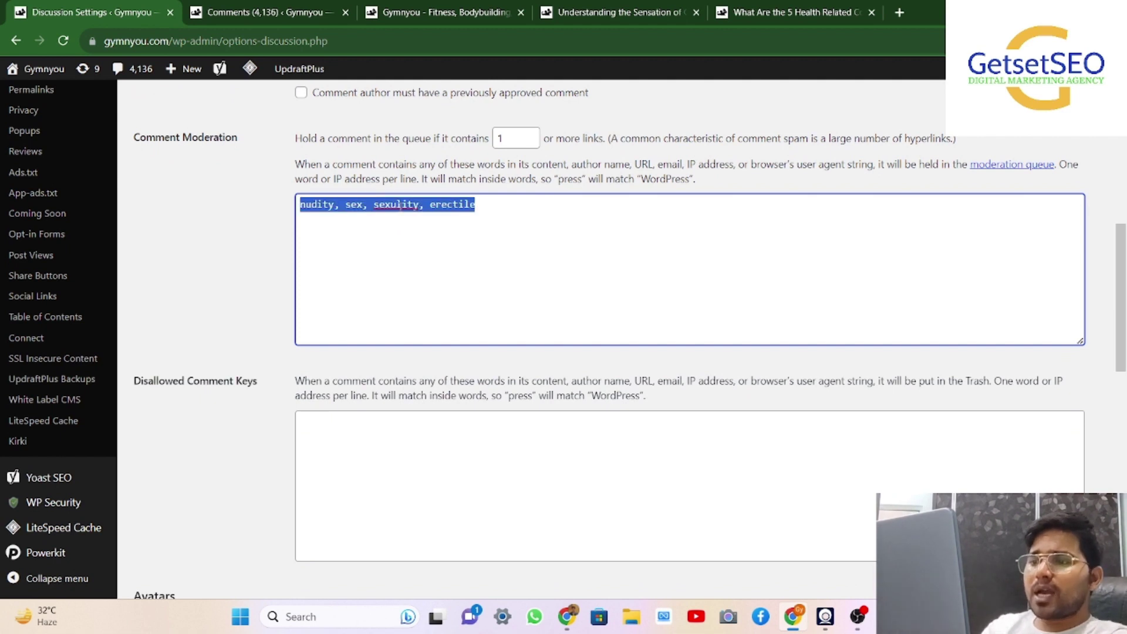
text(nudity, sex, sexulity, erectile)
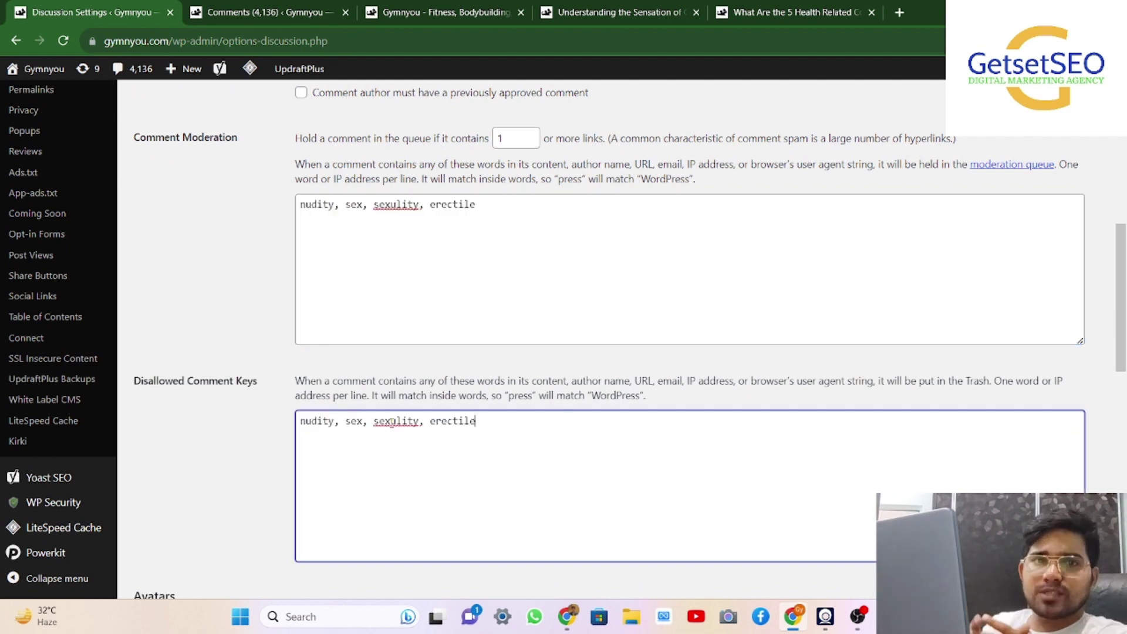
drag(950, 382, 992, 393)
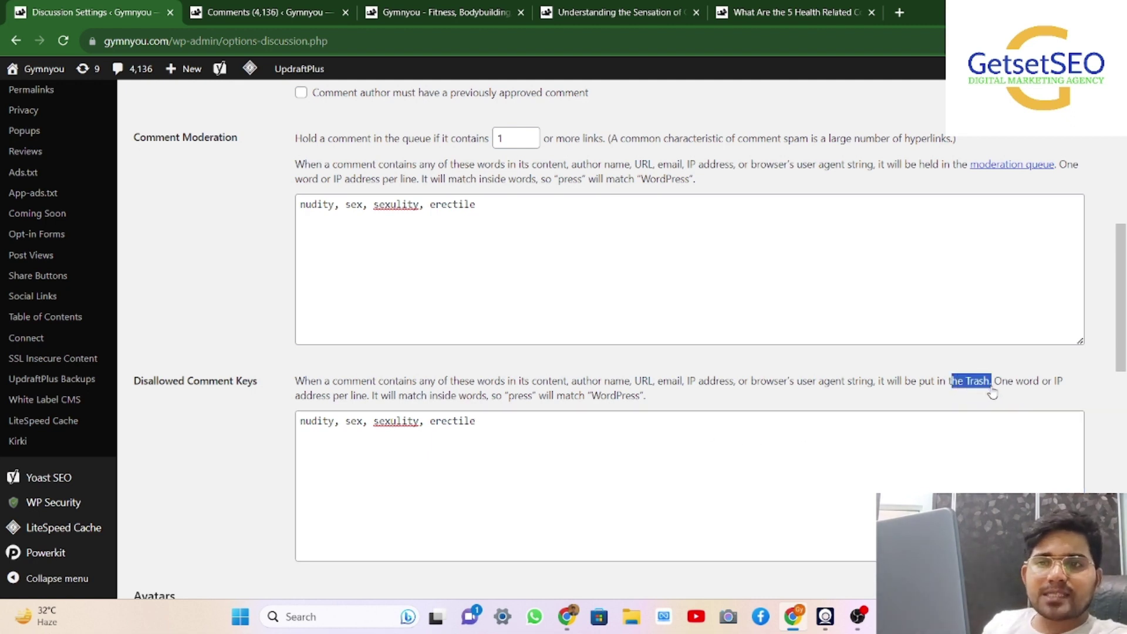
click(901, 381)
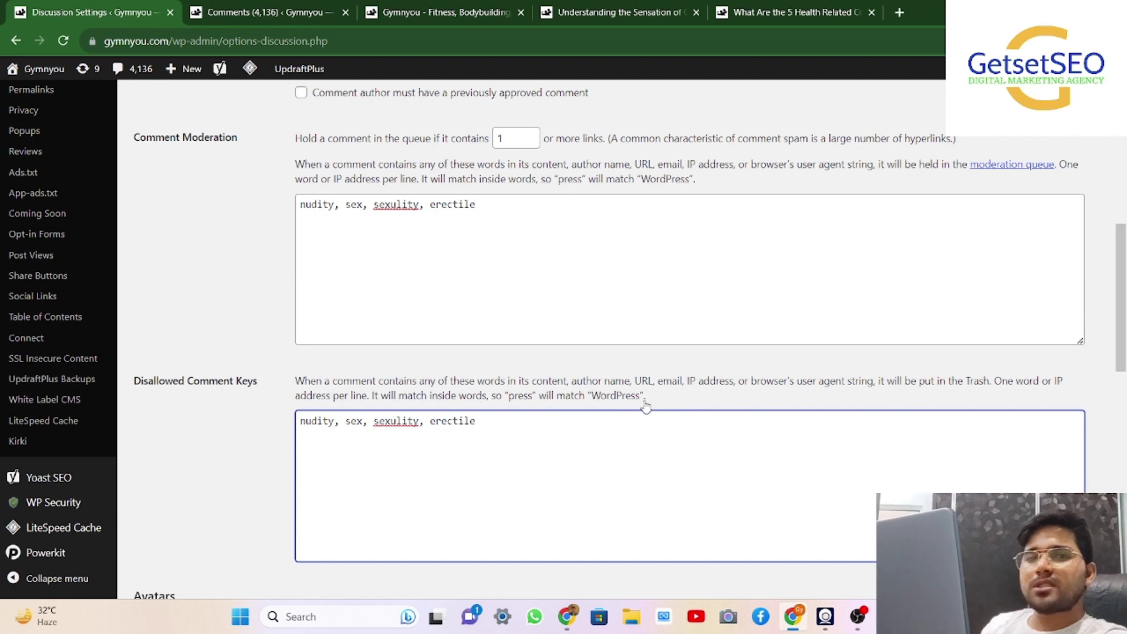
scroll(511, 429, down, 3)
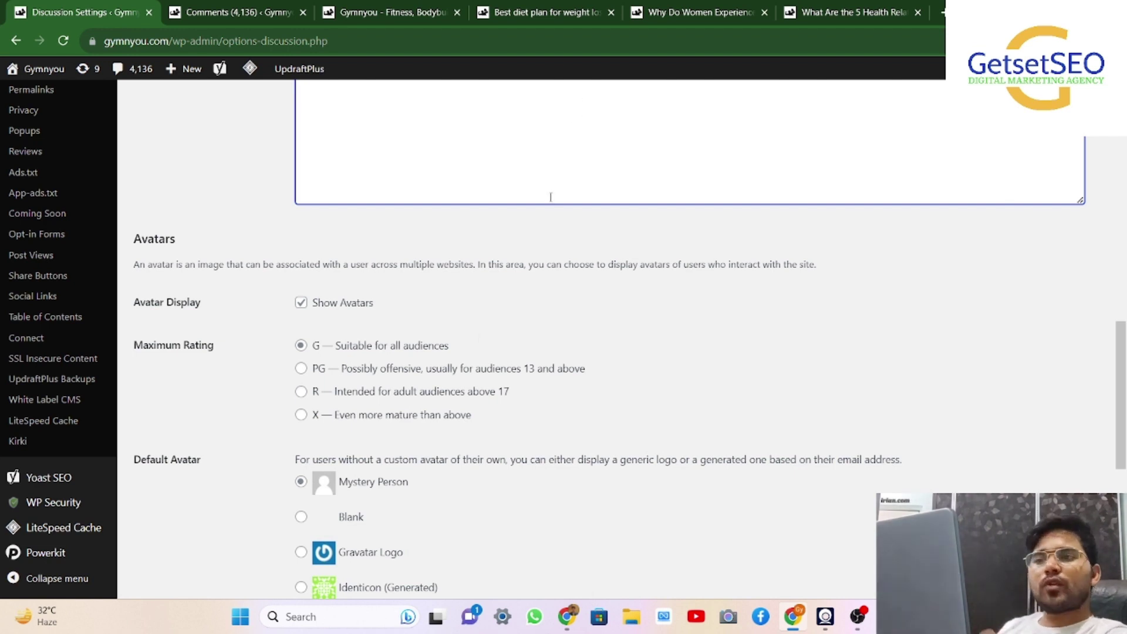
Step: Examine the comments under the article "Best diet plan for weight loss female over 40" for spam text, links and commenter avatars
click(536, 10)
scroll(355, 335, up, 3)
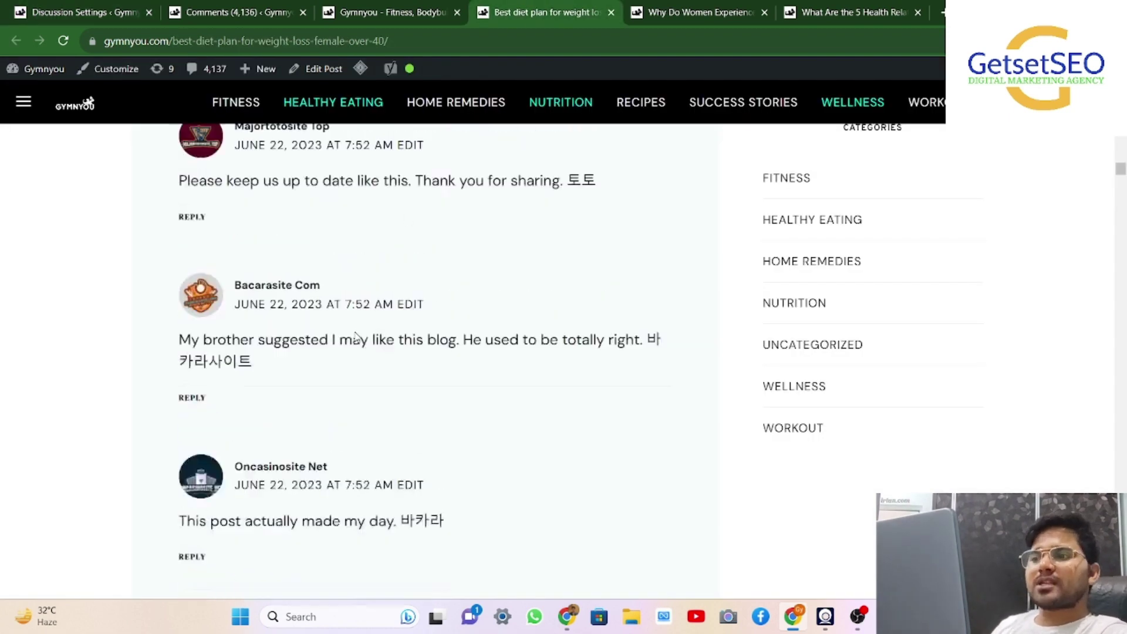
scroll(251, 309, down, 1)
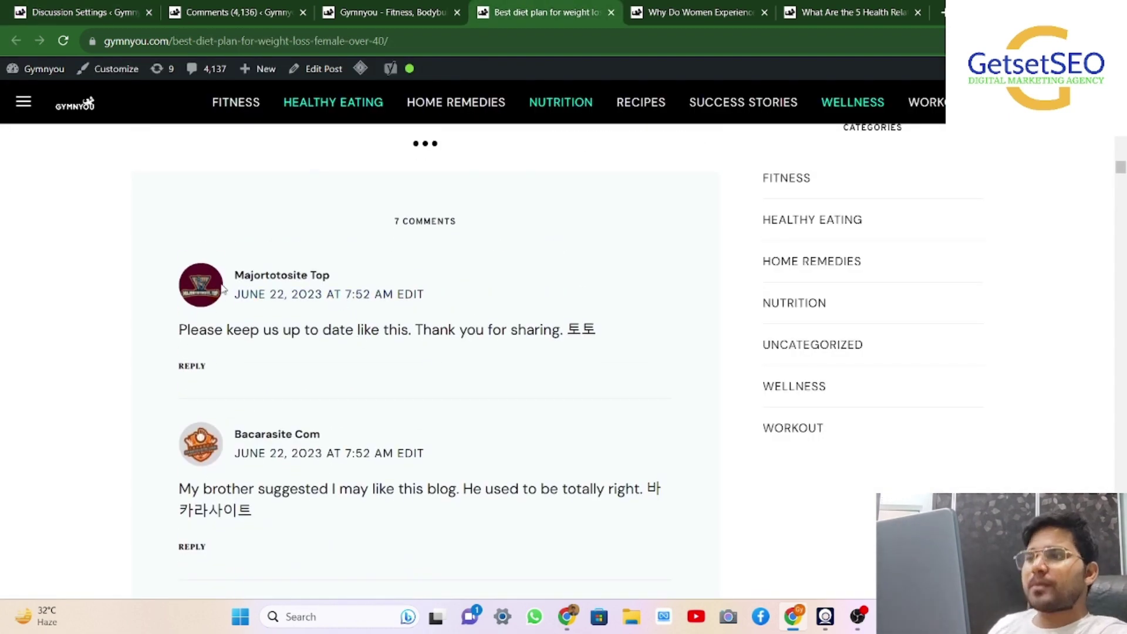
scroll(194, 292, down, 2)
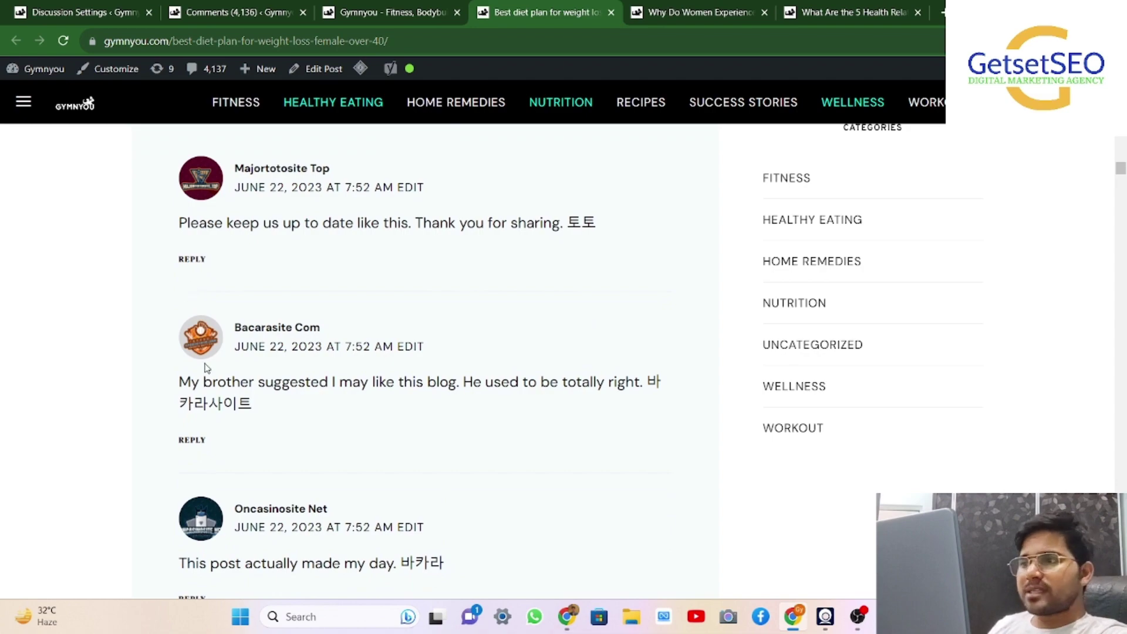
scroll(205, 368, down, 14)
scroll(241, 350, down, 10)
scroll(242, 350, up, 10)
scroll(242, 350, down, 4)
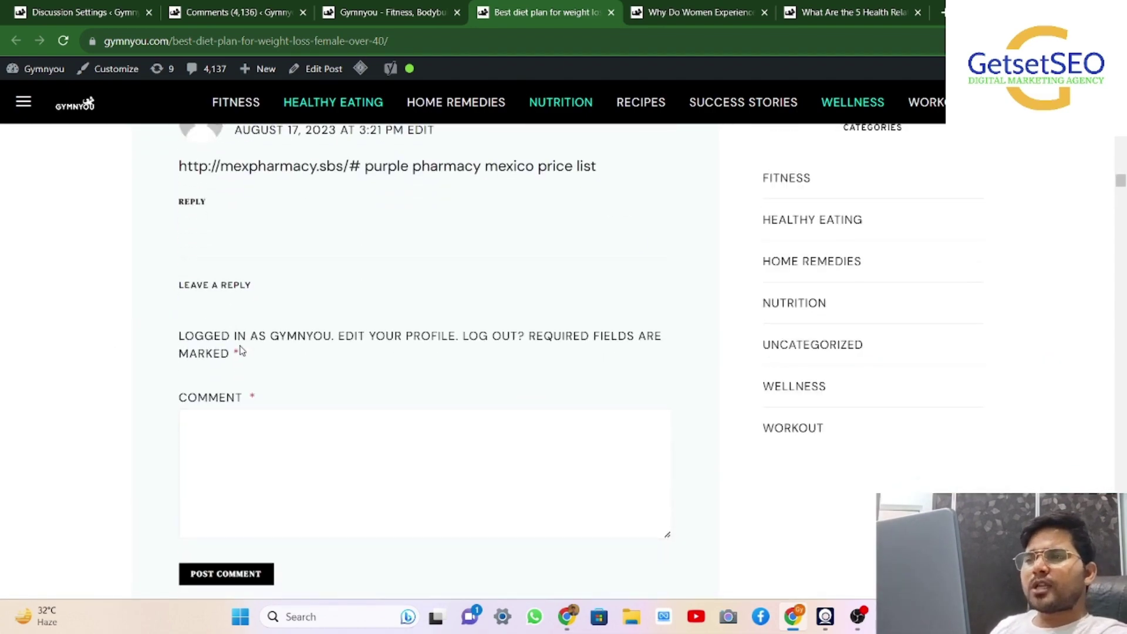
scroll(240, 350, down, 11)
scroll(239, 350, up, 5)
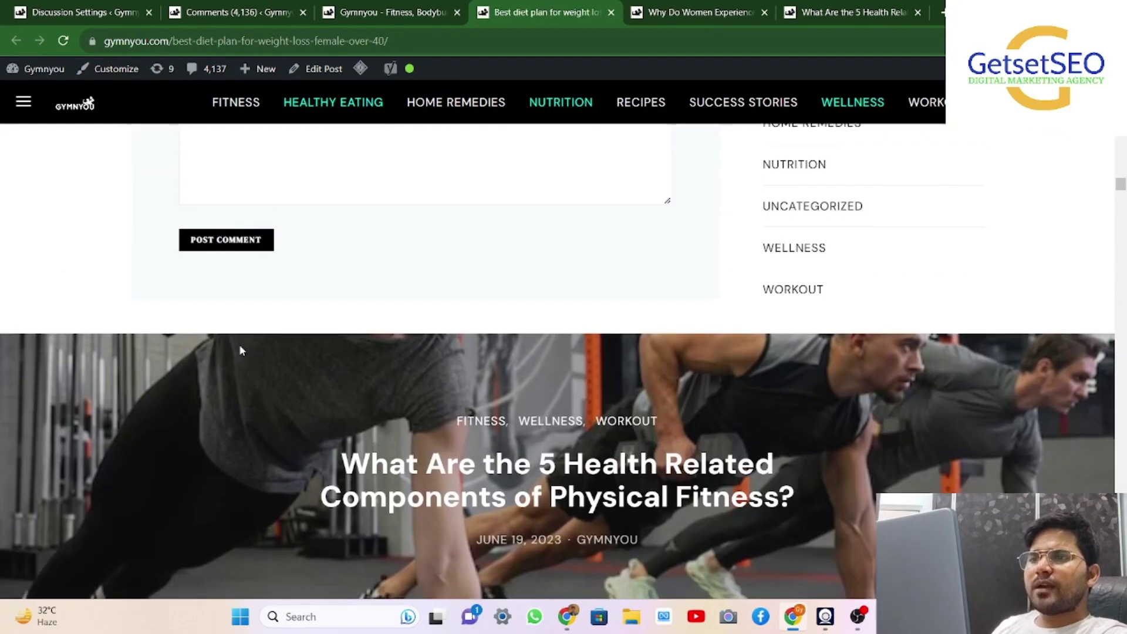
scroll(239, 351, up, 20)
scroll(239, 351, up, 20)
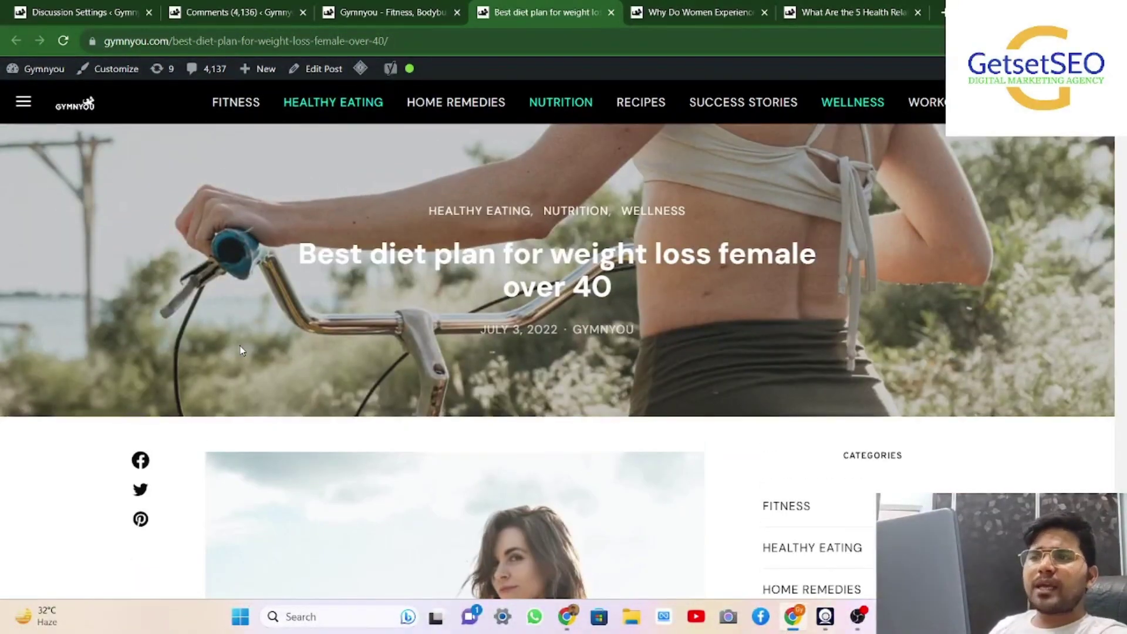
scroll(240, 350, down, 20)
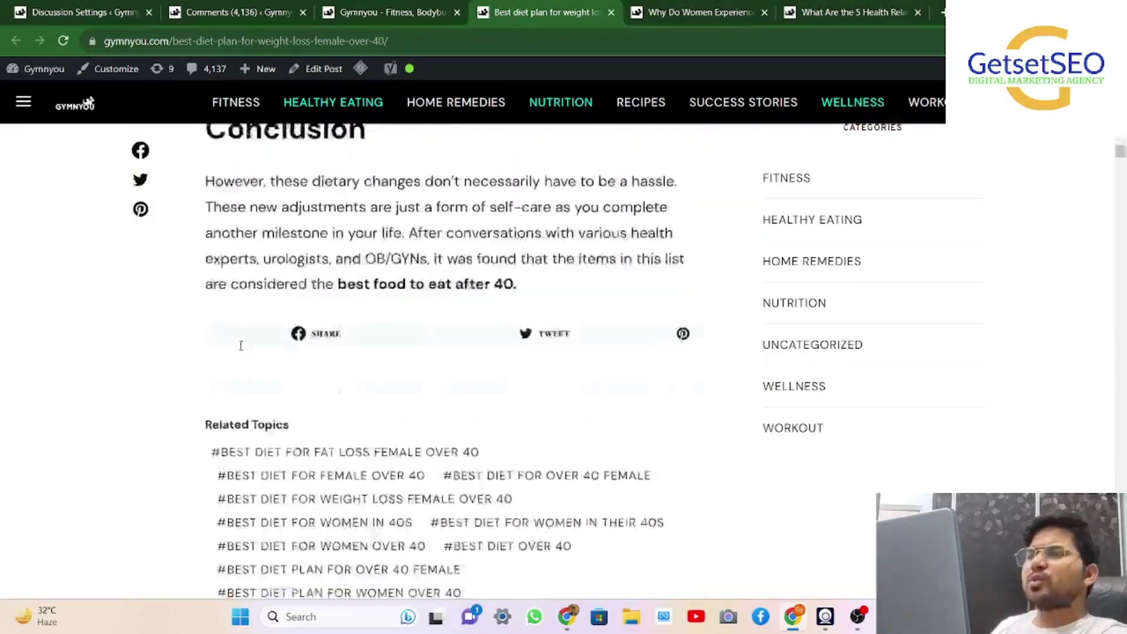
scroll(240, 351, down, 15)
click(240, 351)
scroll(240, 351, down, 10)
scroll(240, 350, down, 10)
key(alt+Left)
Step: Enable Facebook Comments in the Discussion settings
click(103, 12)
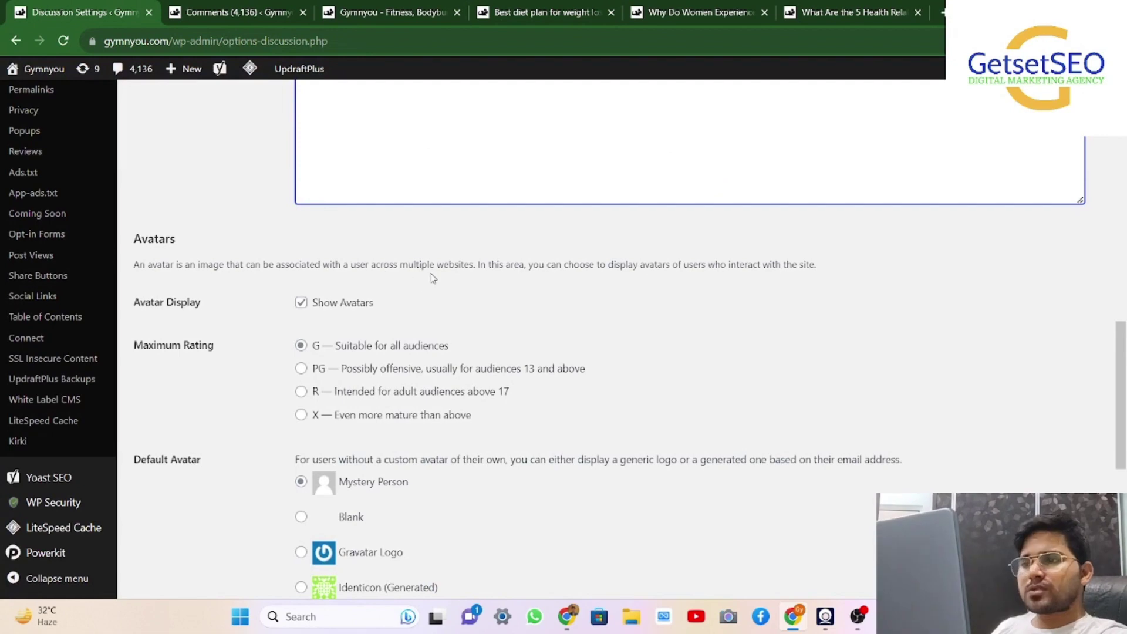
scroll(419, 284, down, 3)
scroll(371, 302, down, 4)
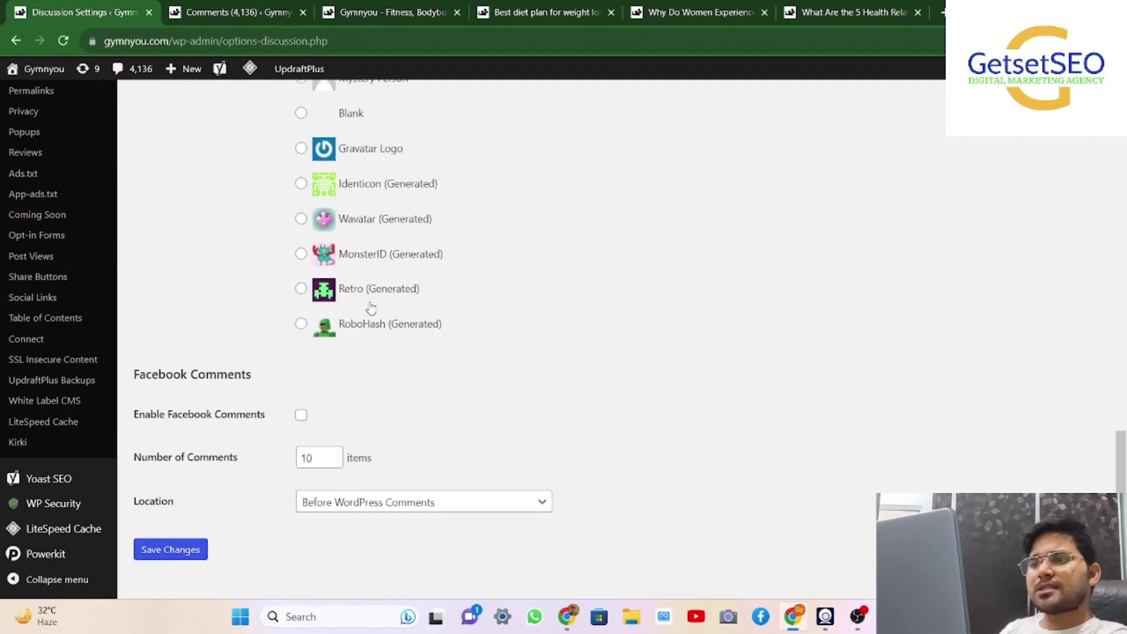
scroll(380, 371, down, 1)
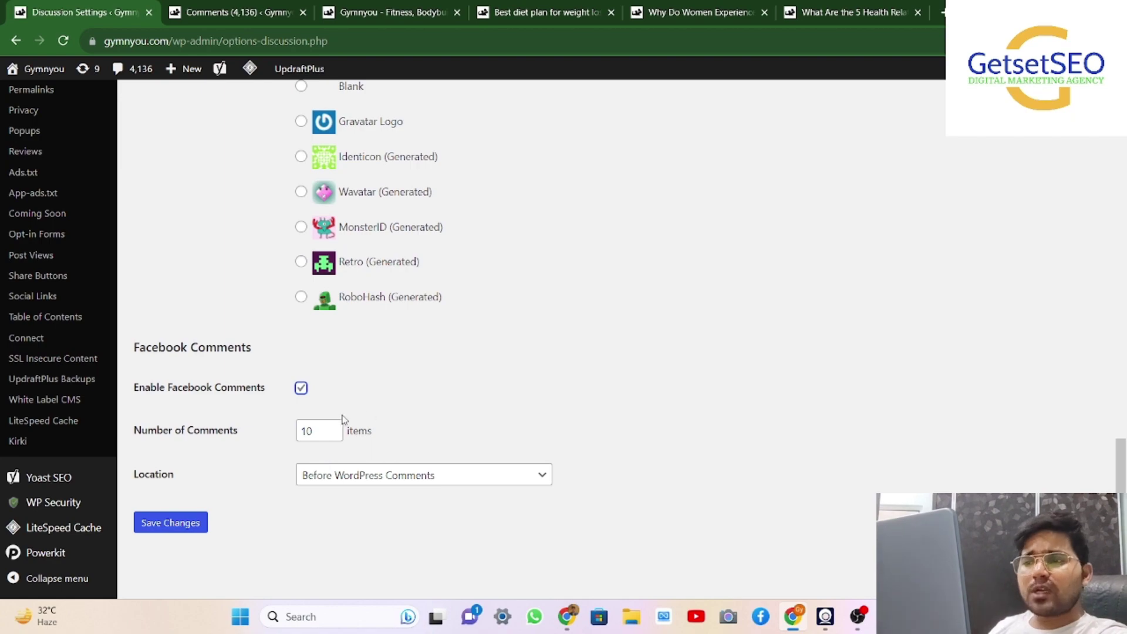
Step: Set the number of top level comments per page to 10 in the other comment settings
scroll(441, 368, up, 20)
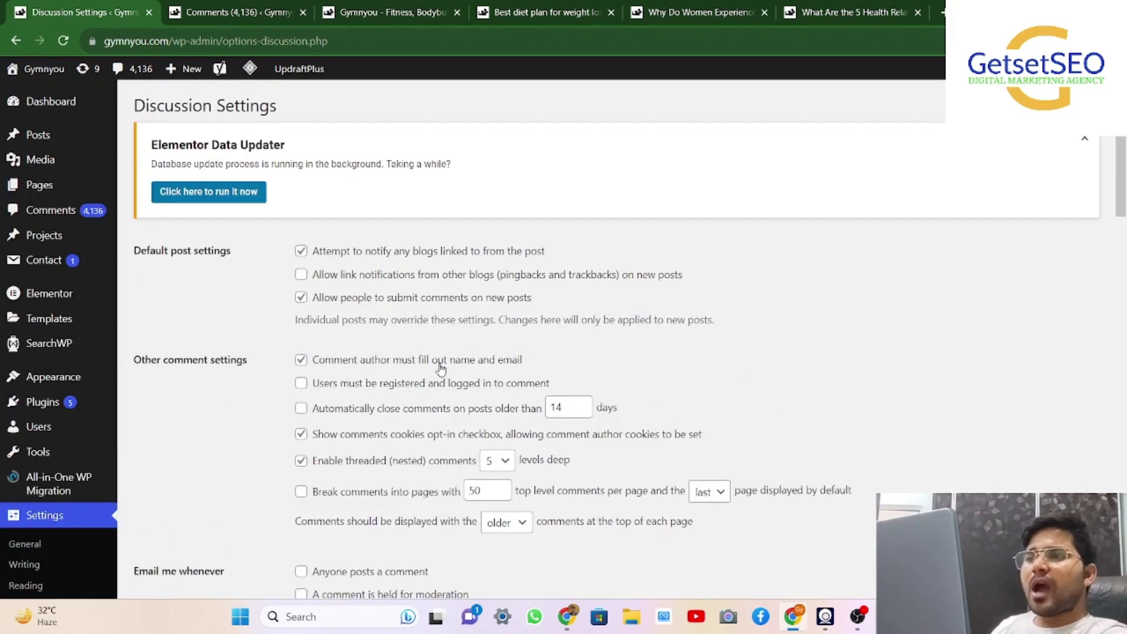
scroll(441, 368, down, 2)
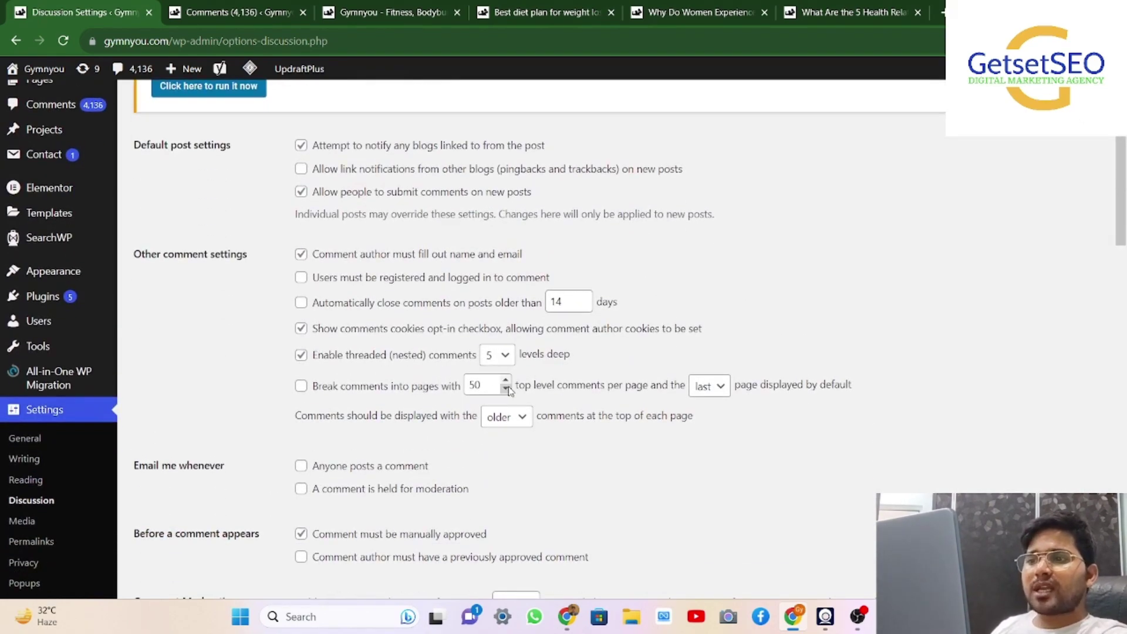
click(485, 385)
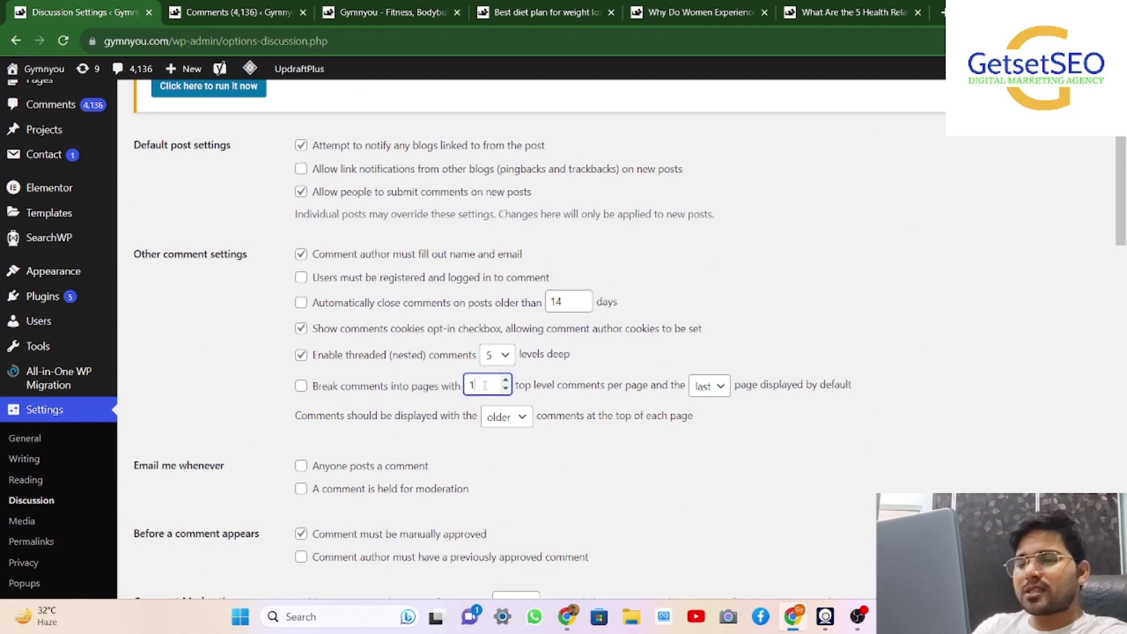
text(10)
click(933, 342)
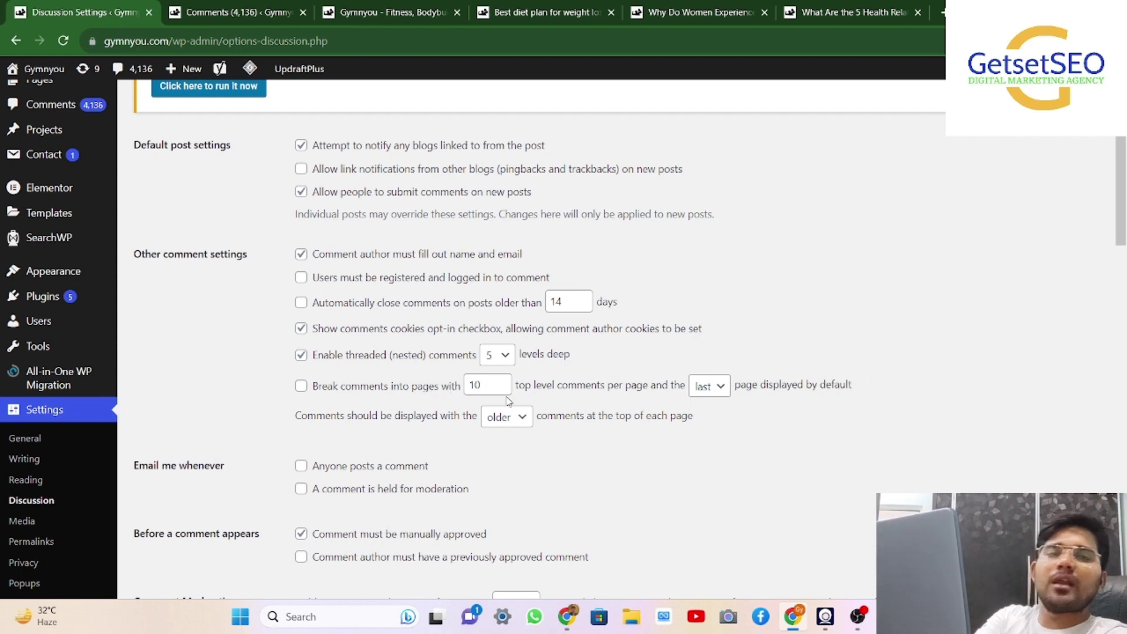
Step: Examine the long comment list under the physical fitness article to judge how many comments a single page displays
click(819, 9)
scroll(365, 319, up, 10)
scroll(366, 319, up, 20)
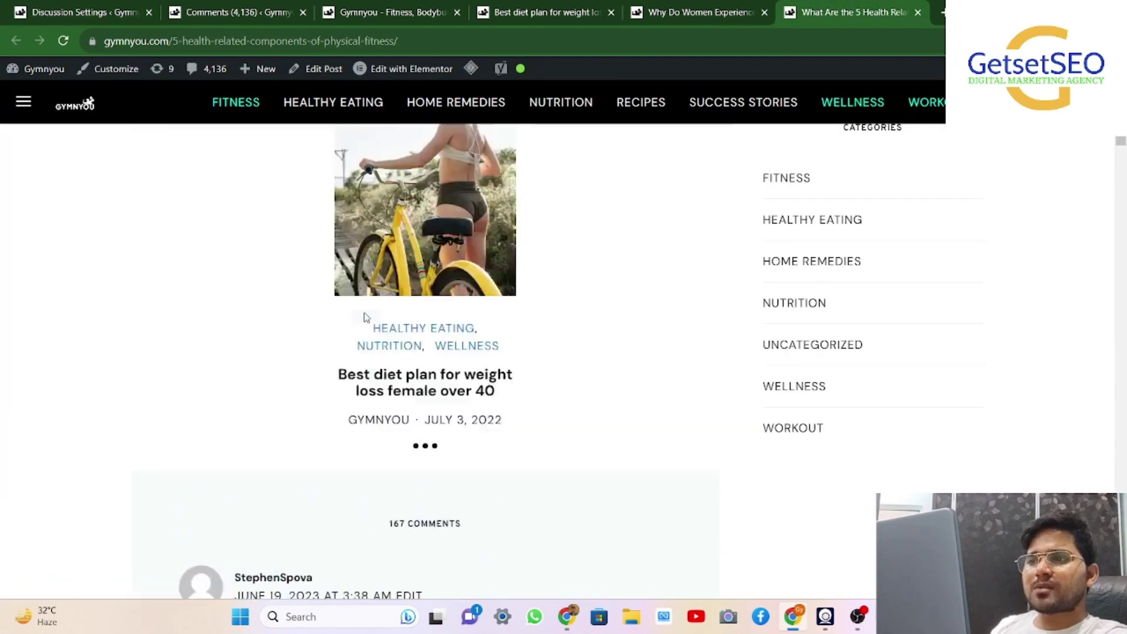
scroll(366, 317, down, 5)
scroll(365, 318, down, 7)
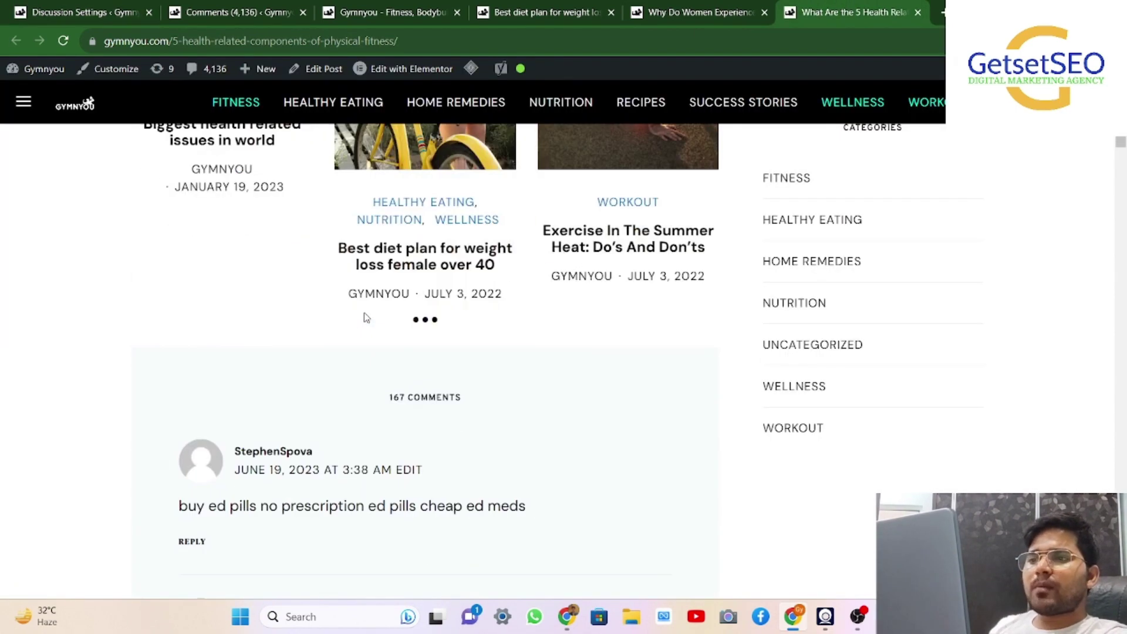
scroll(417, 395, down, 20)
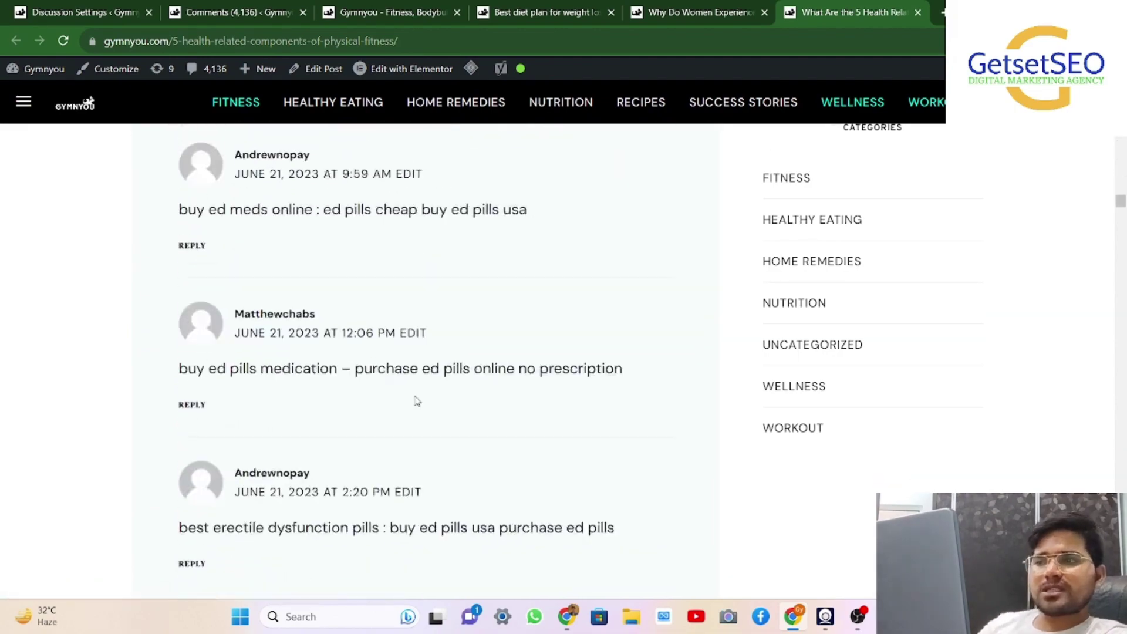
scroll(417, 402, down, 20)
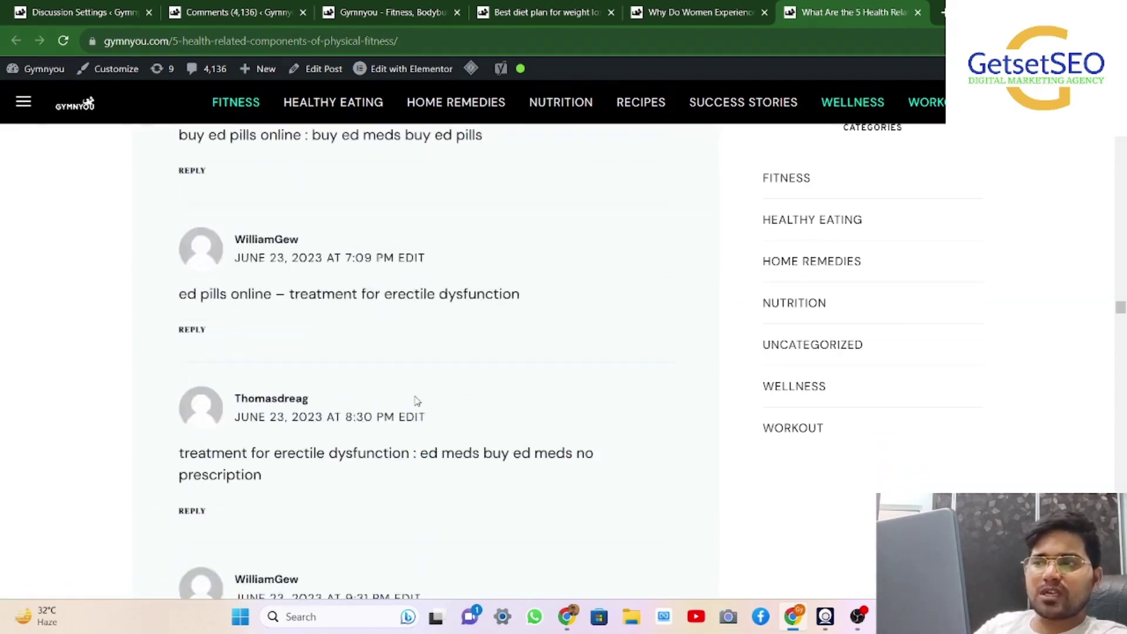
scroll(416, 402, down, 20)
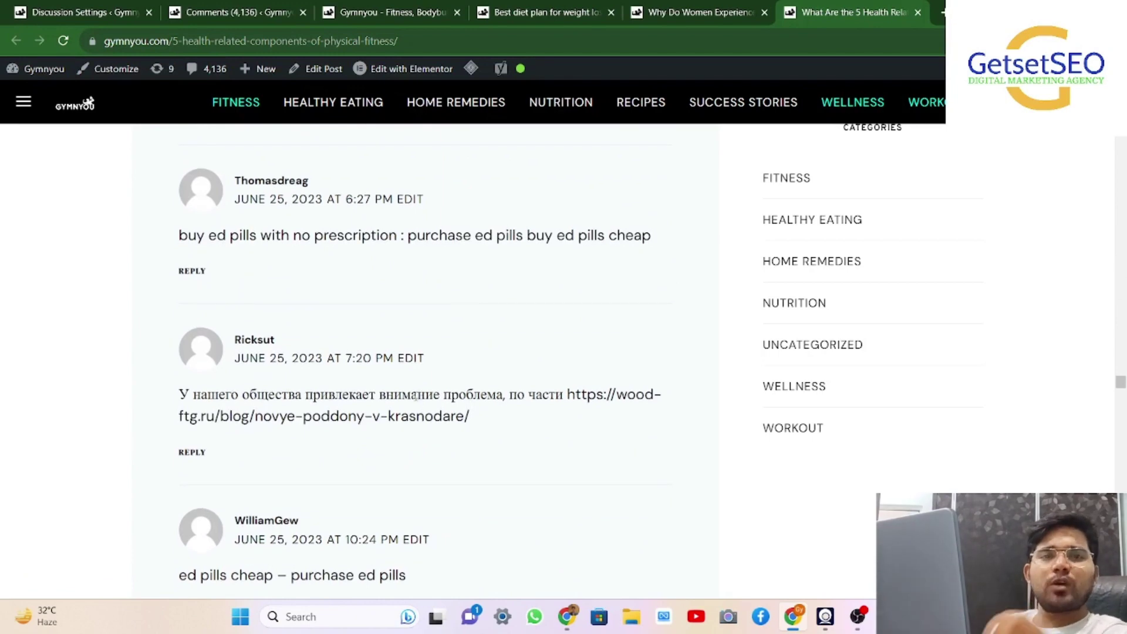
Step: Open the article "Biggest health related issues in world" from the Gymnyou home page in a new tab, then return to the home page
click(387, 11)
scroll(586, 218, down, 3)
scroll(537, 401, up, 3)
right_click(247, 315)
click(265, 325)
click(443, 12)
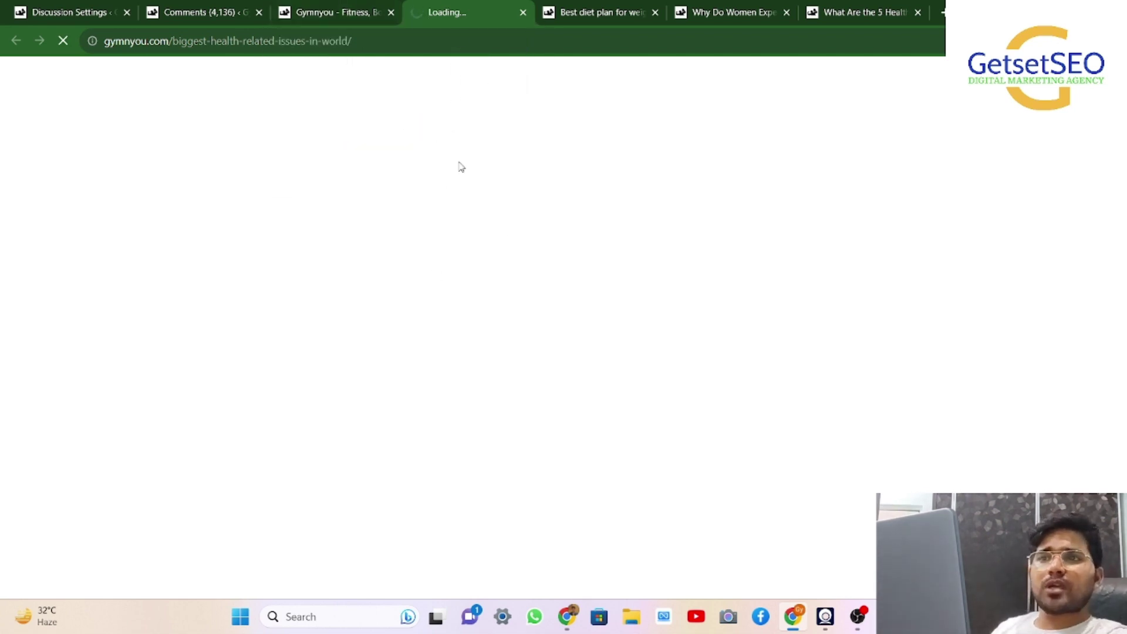
click(302, 10)
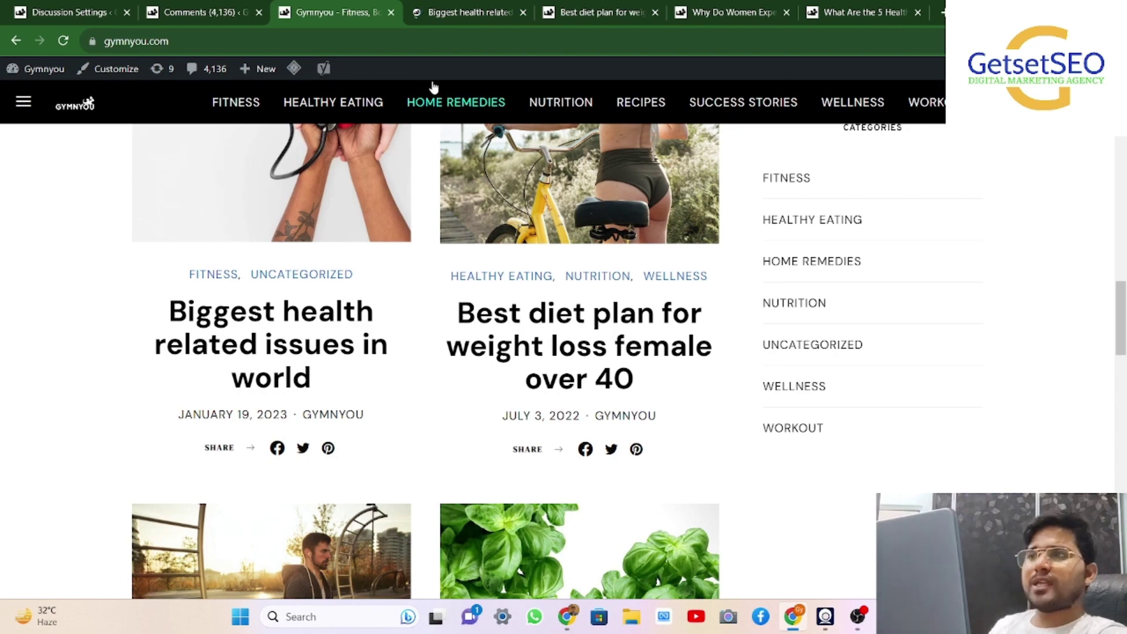
Step: Return to the Discussion settings and save the changes with Facebook Comments enabled
key(ctrl+1)
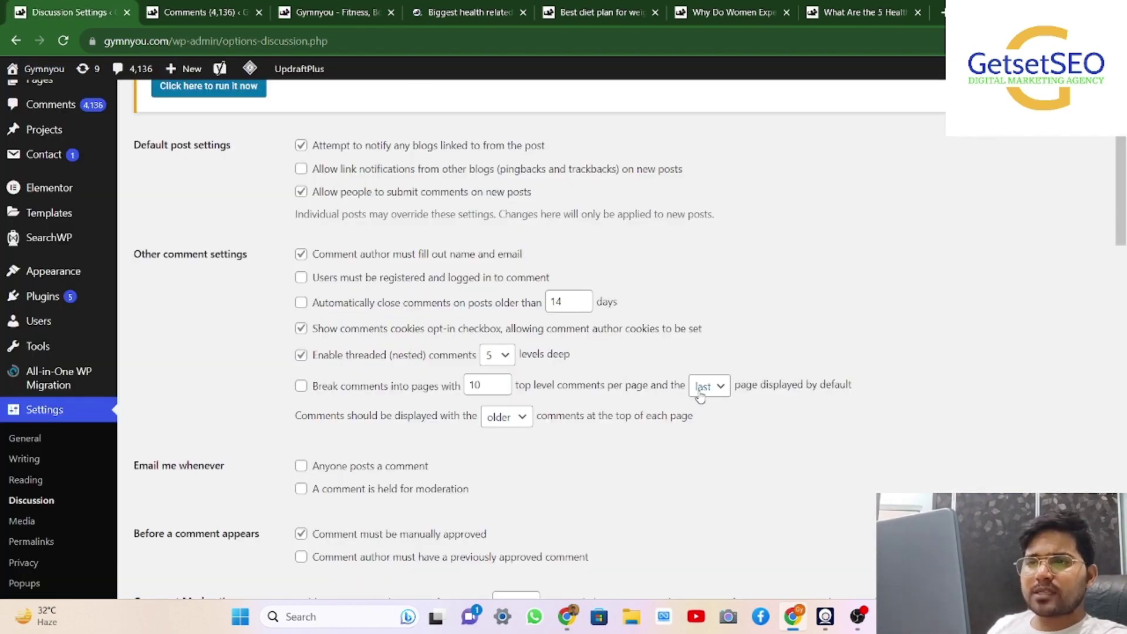
scroll(521, 392, down, 15)
scroll(522, 396, down, 5)
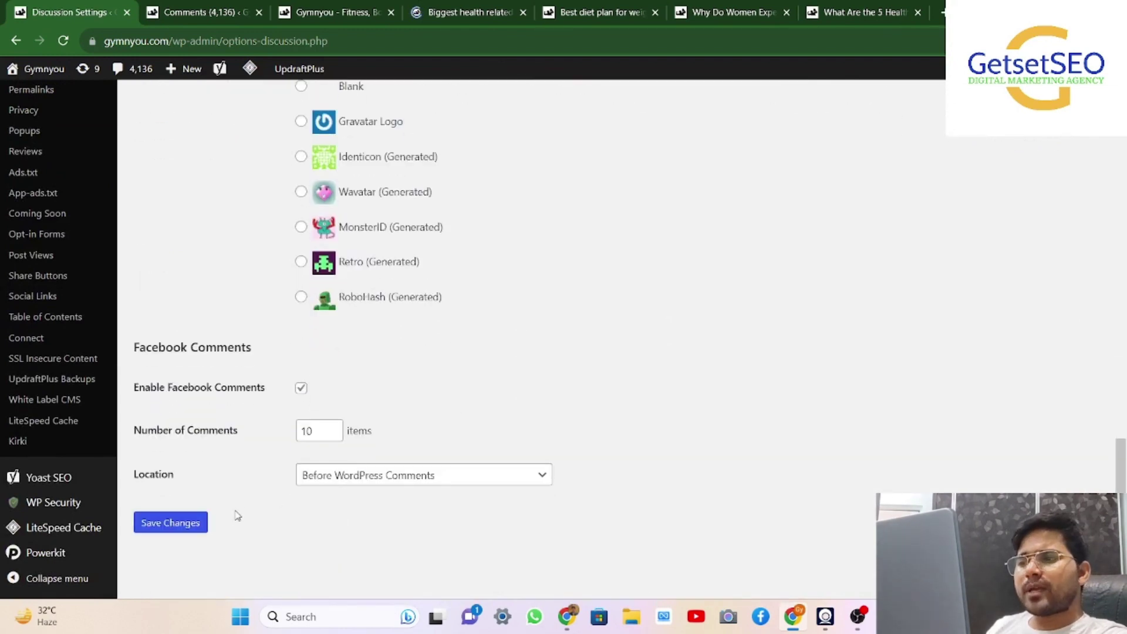
click(185, 524)
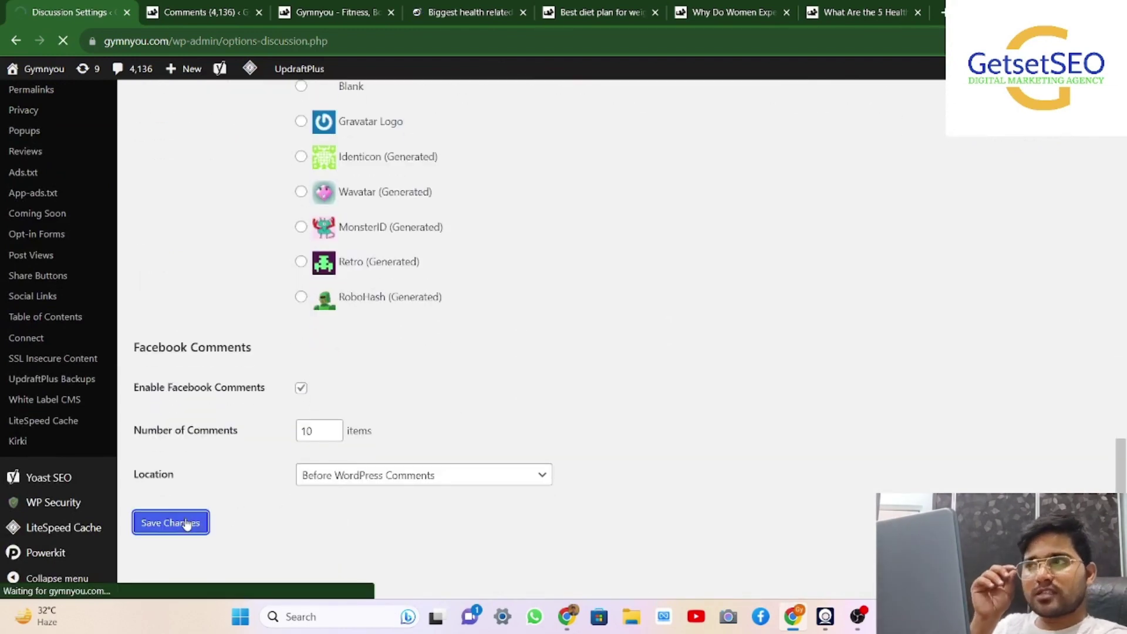
Step: Write "Good" as a test comment in the reply form of the article on why women experience migraines
click(705, 7)
scroll(599, 271, down, 1)
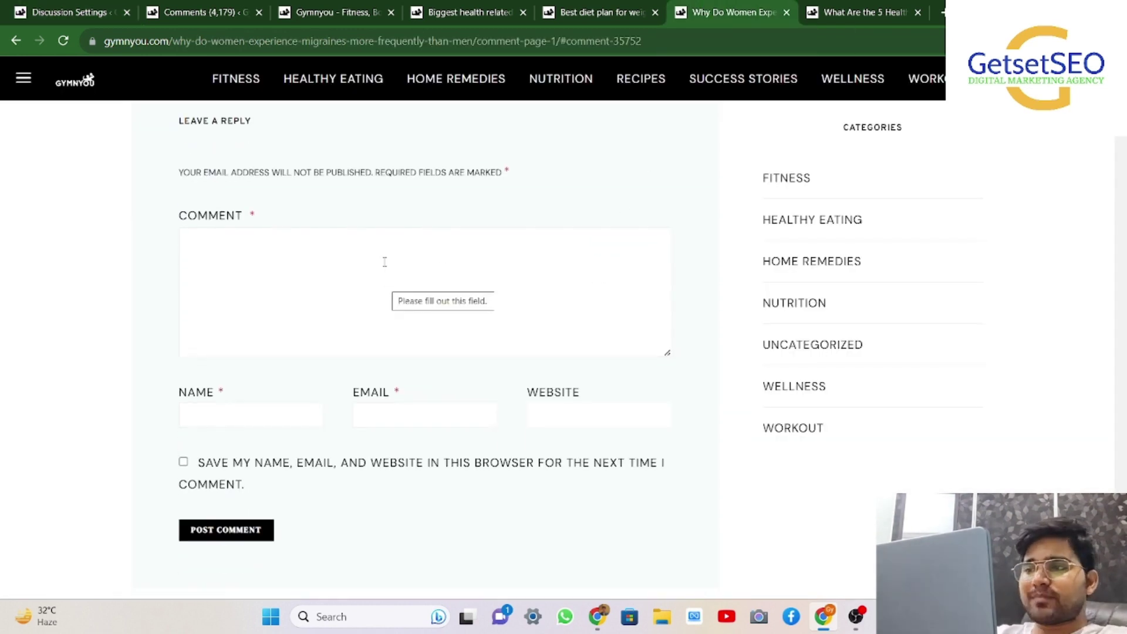
click(268, 276)
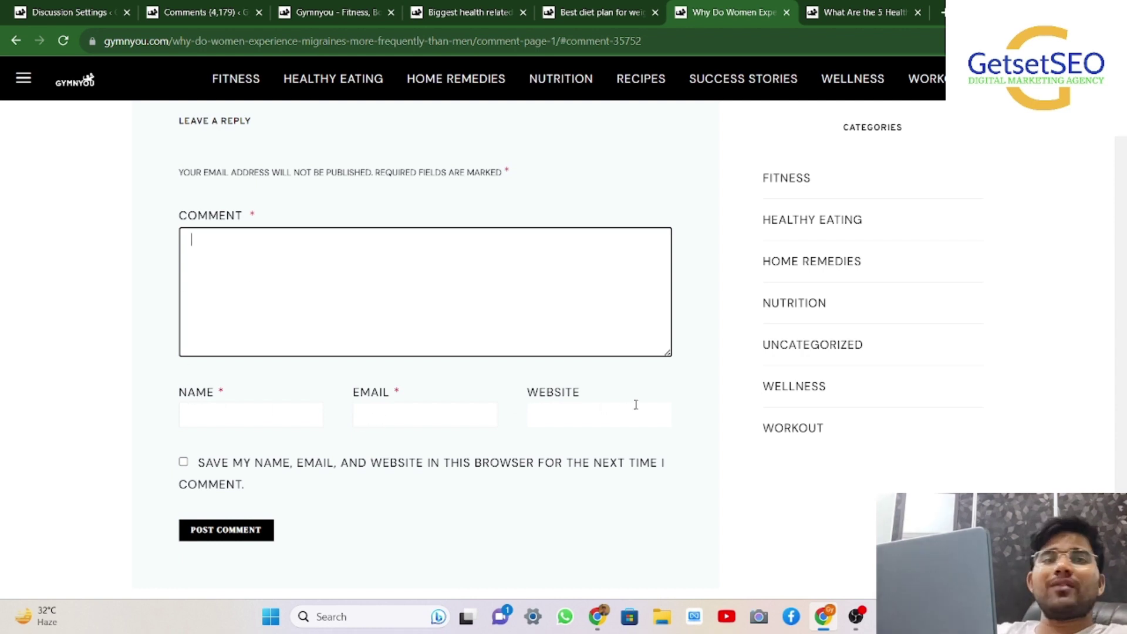
click(290, 267)
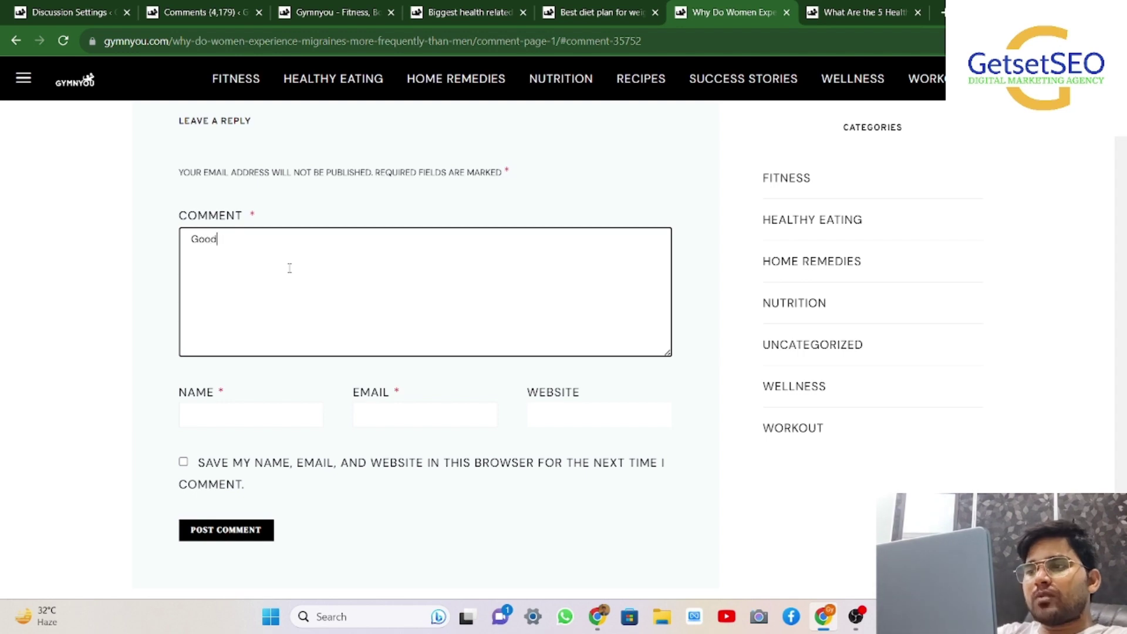
Step: Fill in the saved commenter name and e-mail, post the comment without a website, and check it under the article
click(252, 414)
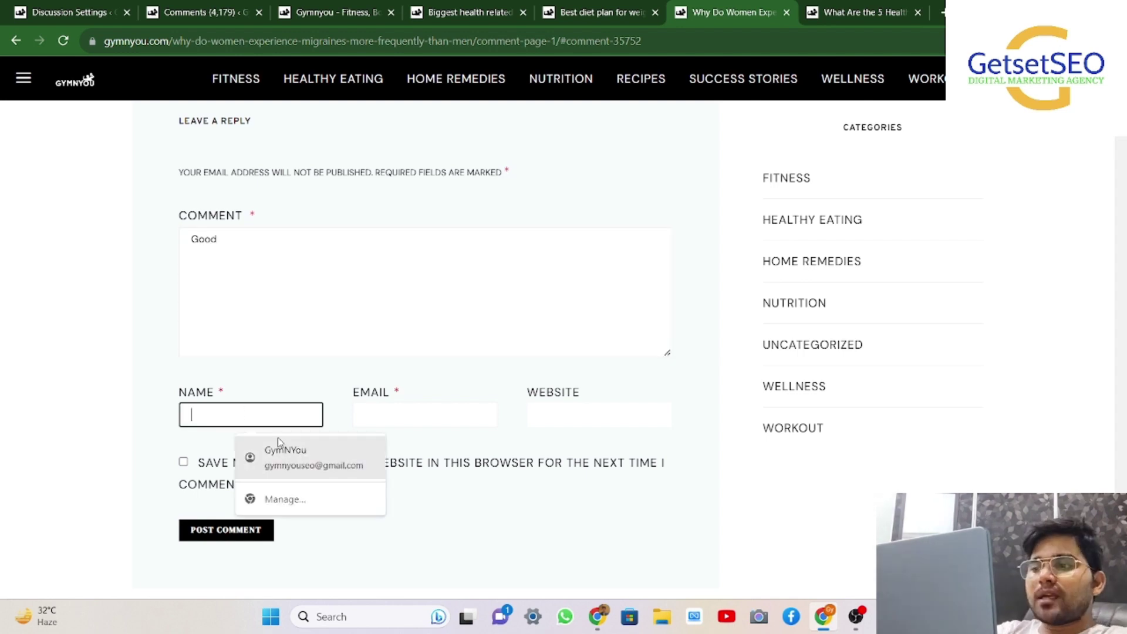
click(294, 454)
click(557, 421)
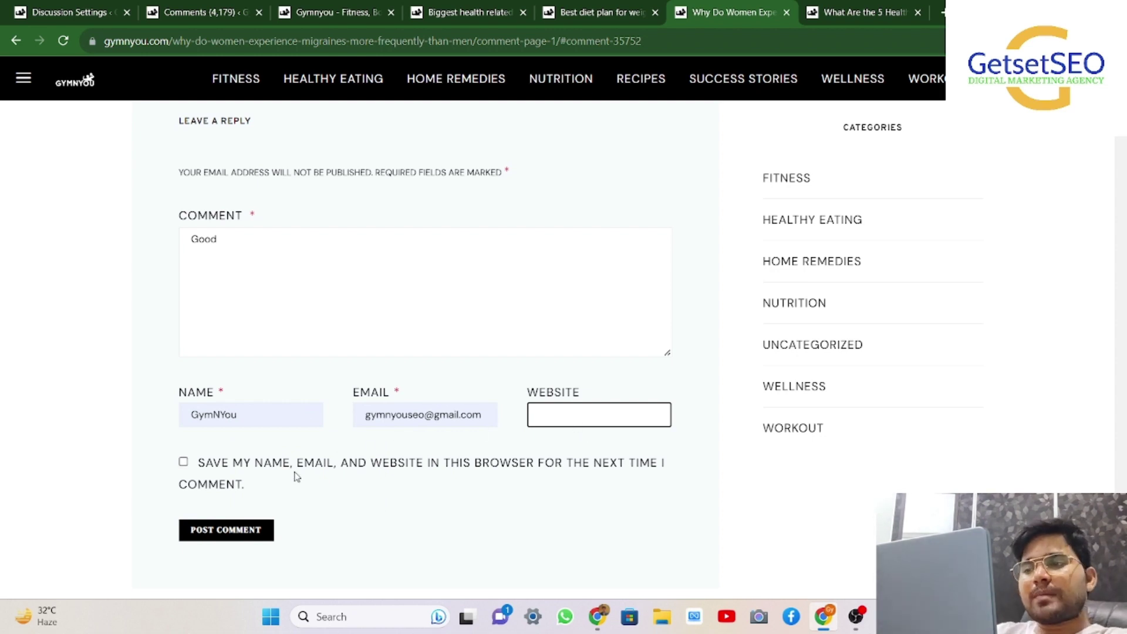
click(232, 531)
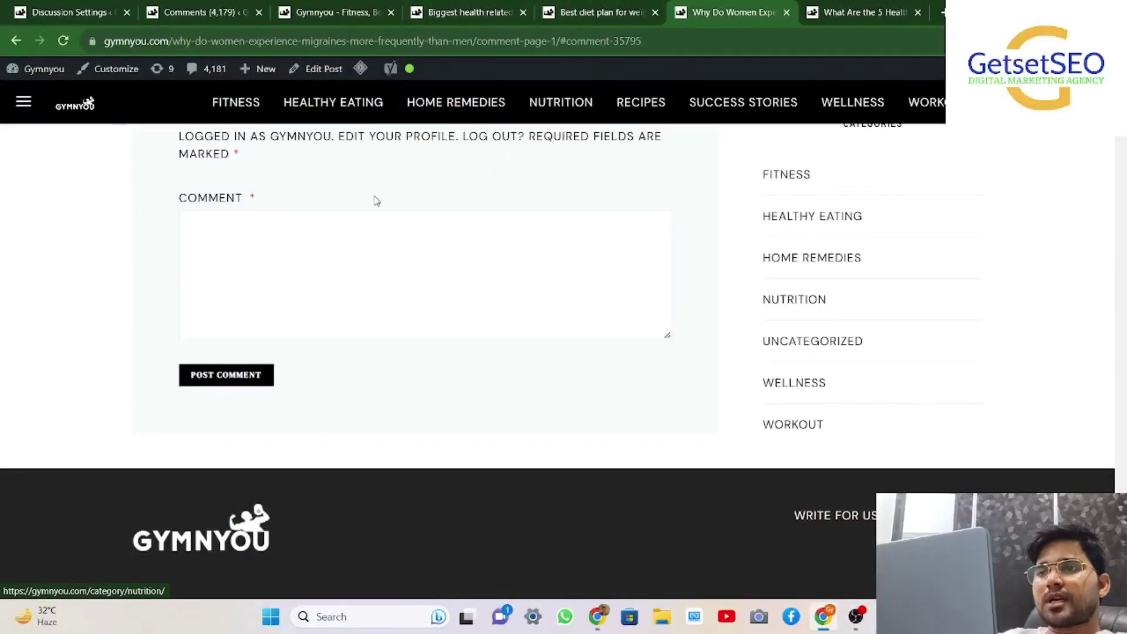
scroll(346, 207, up, 1)
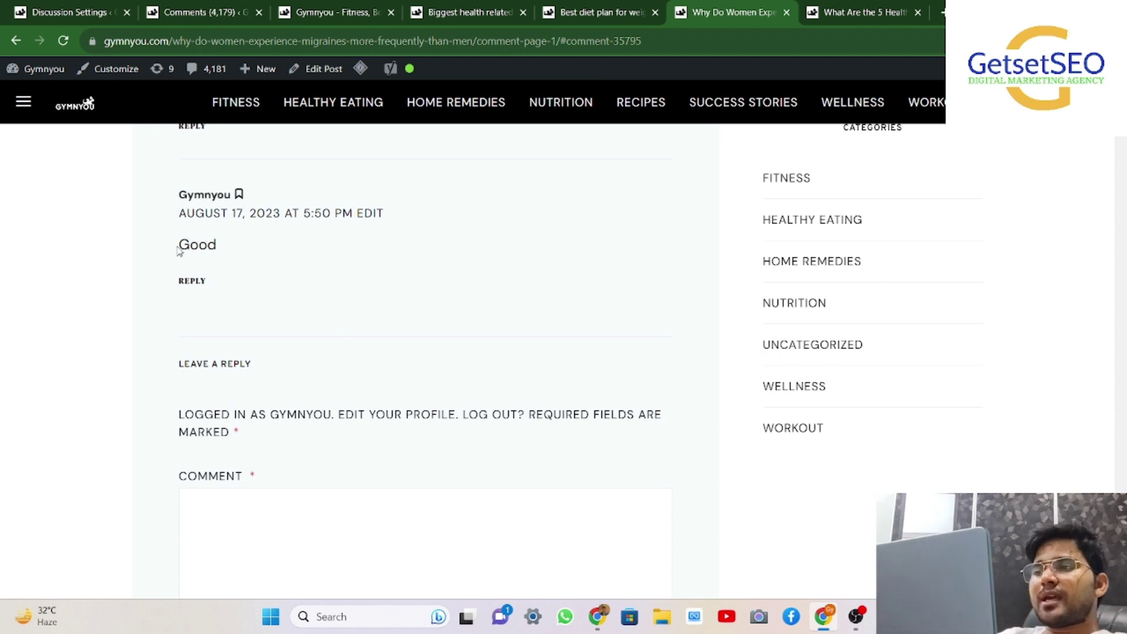
drag(192, 244, 291, 264)
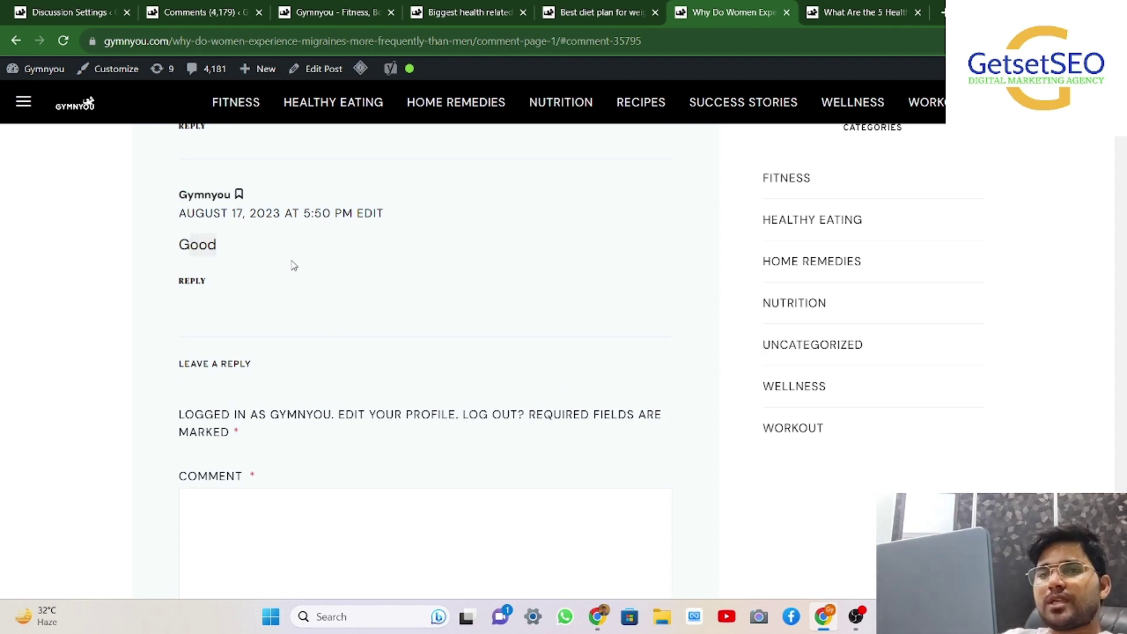
Step: In the Discussion settings, set Comment Moderation to hold comments containing 0 or more links, and save the changes
click(61, 8)
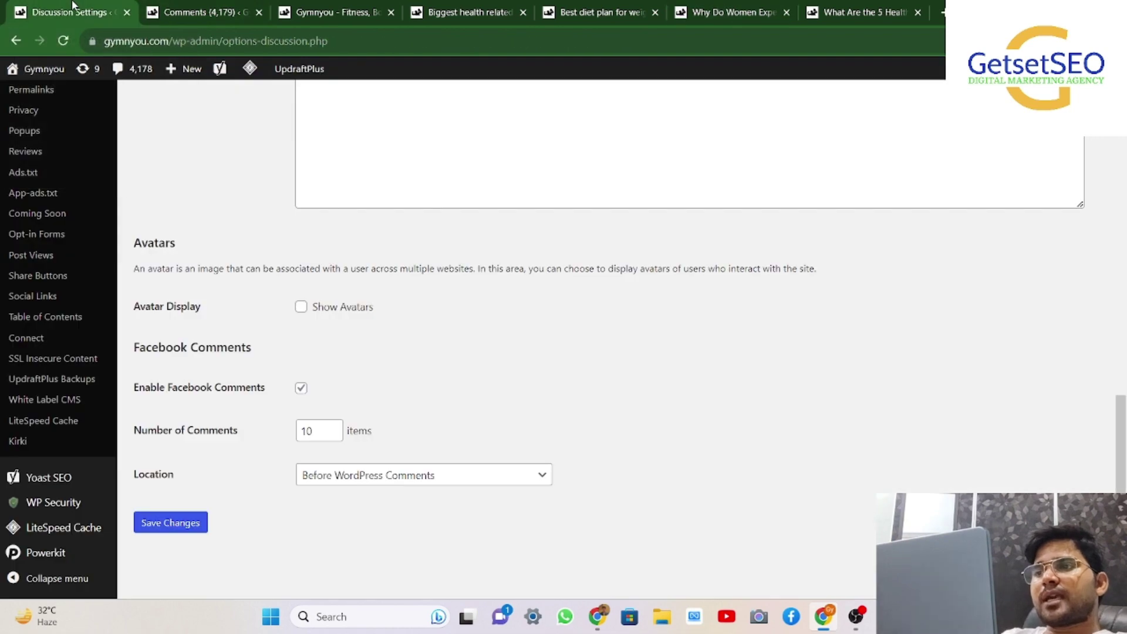
scroll(397, 252, up, 5)
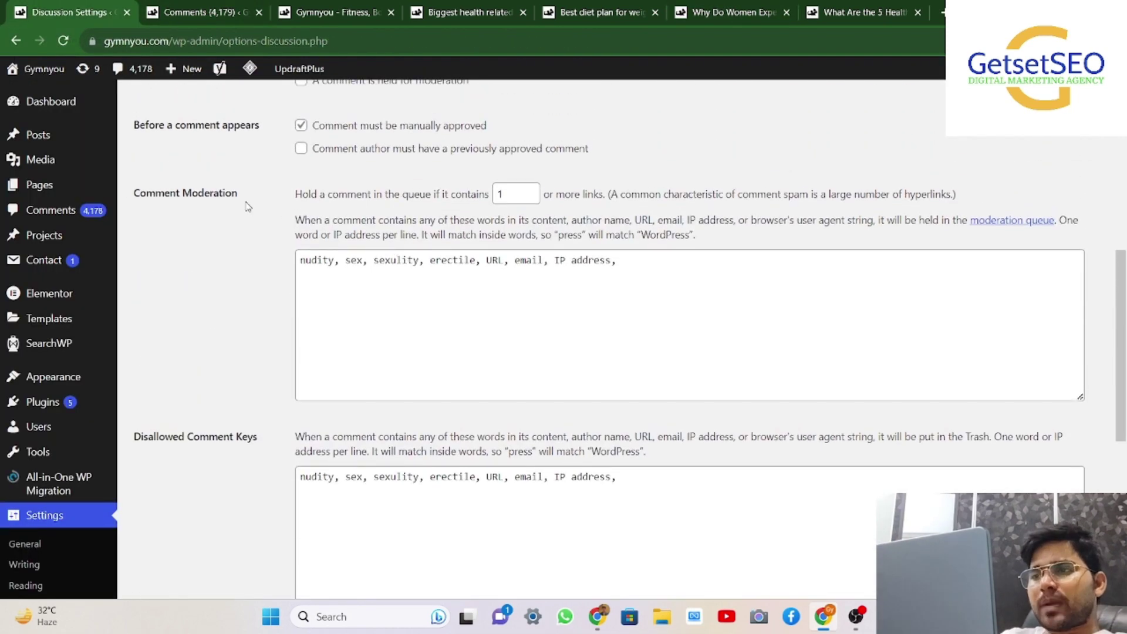
drag(172, 193, 477, 208)
click(514, 195)
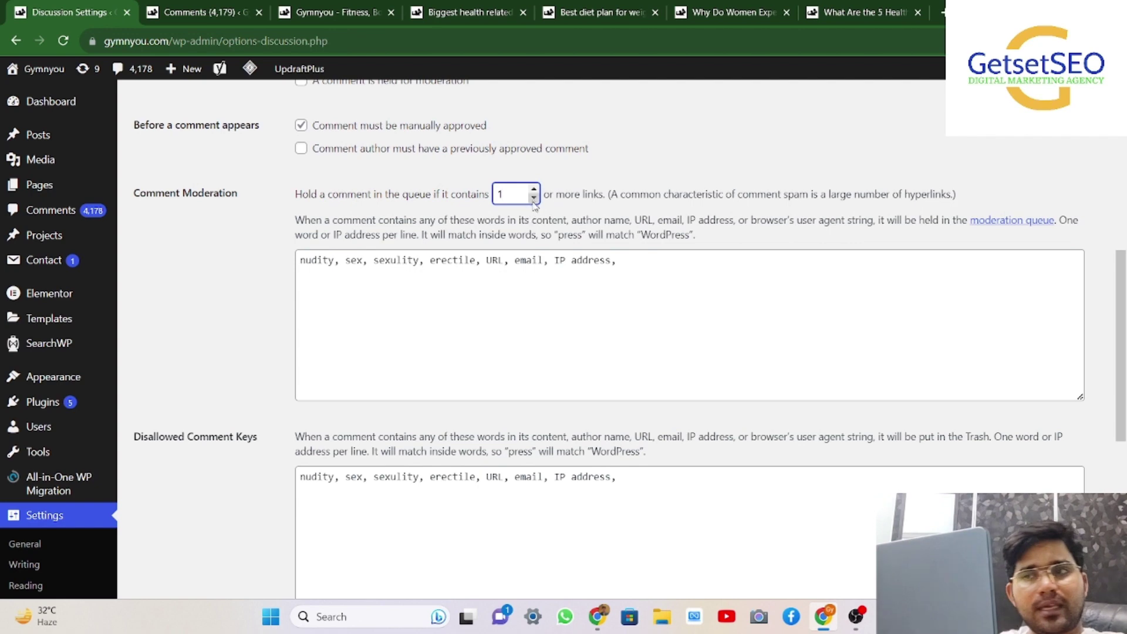
scroll(492, 223, down, 3)
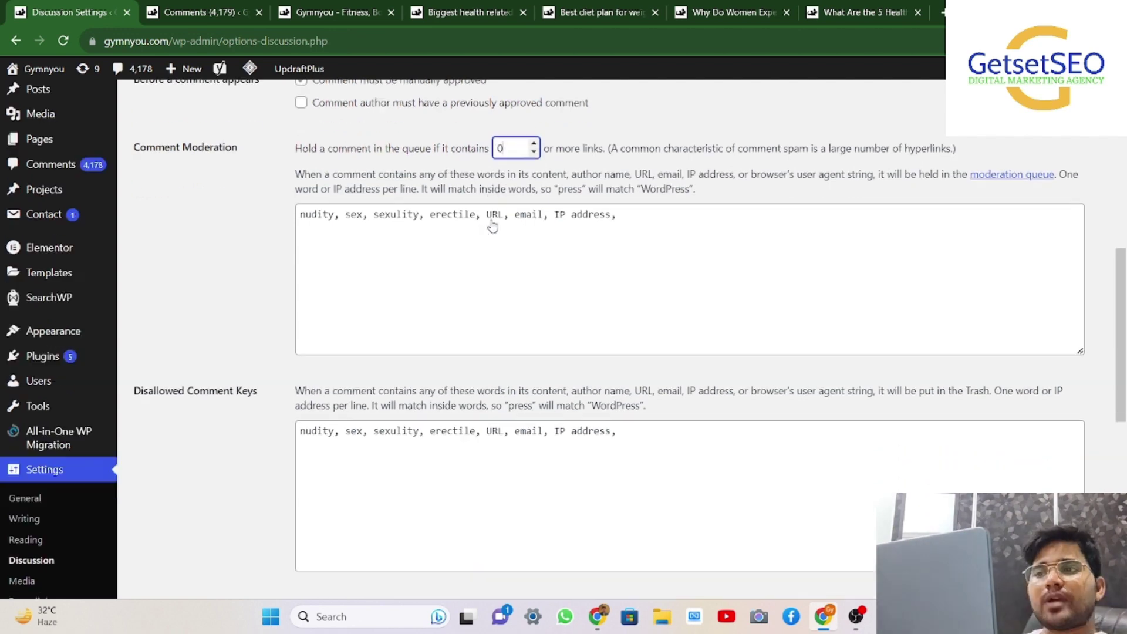
scroll(492, 220, up, 1)
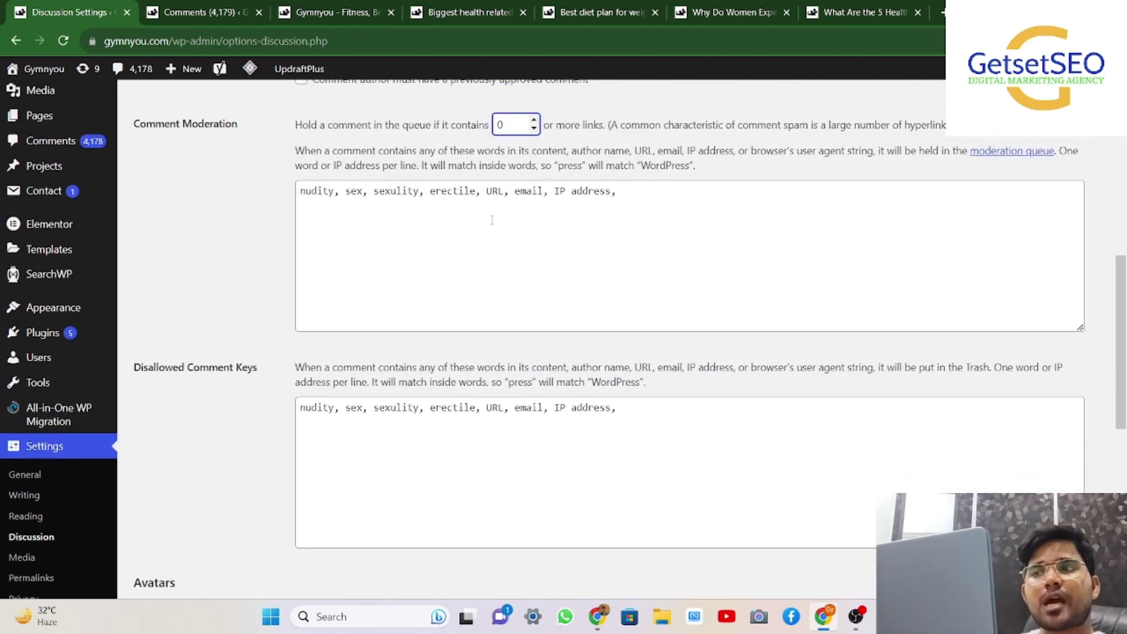
scroll(492, 220, down, 4)
scroll(234, 417, down, 2)
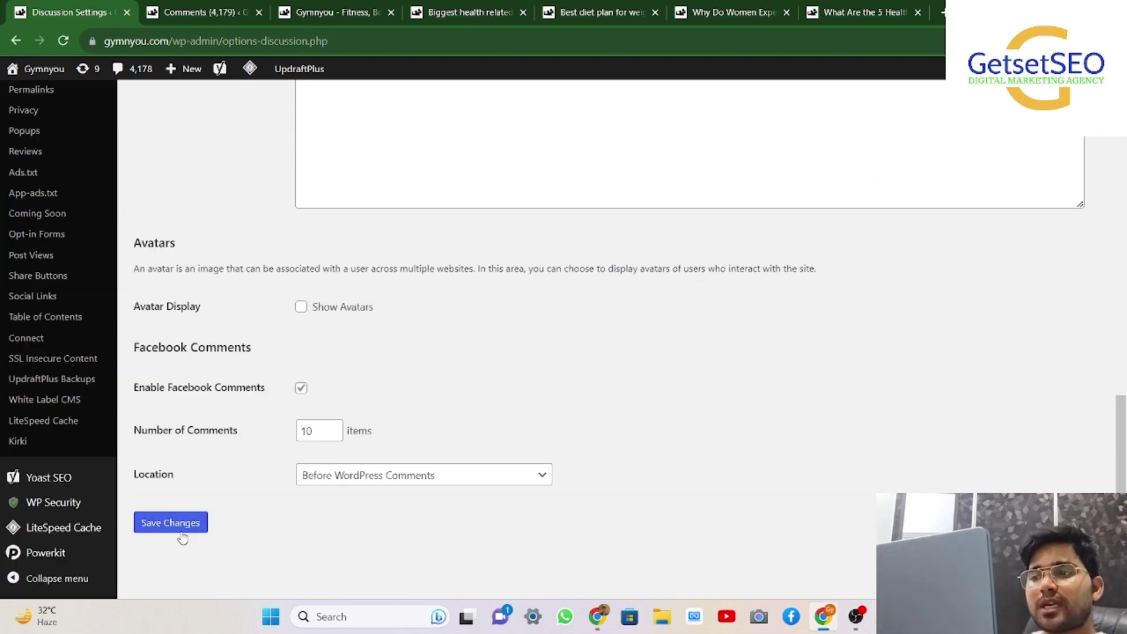
click(171, 528)
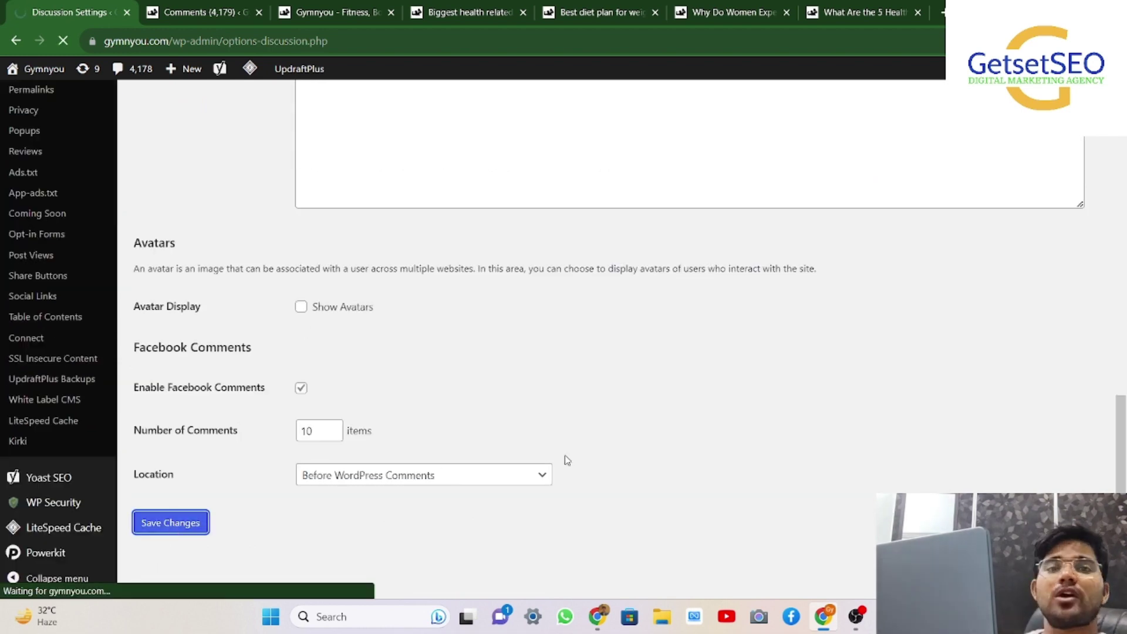